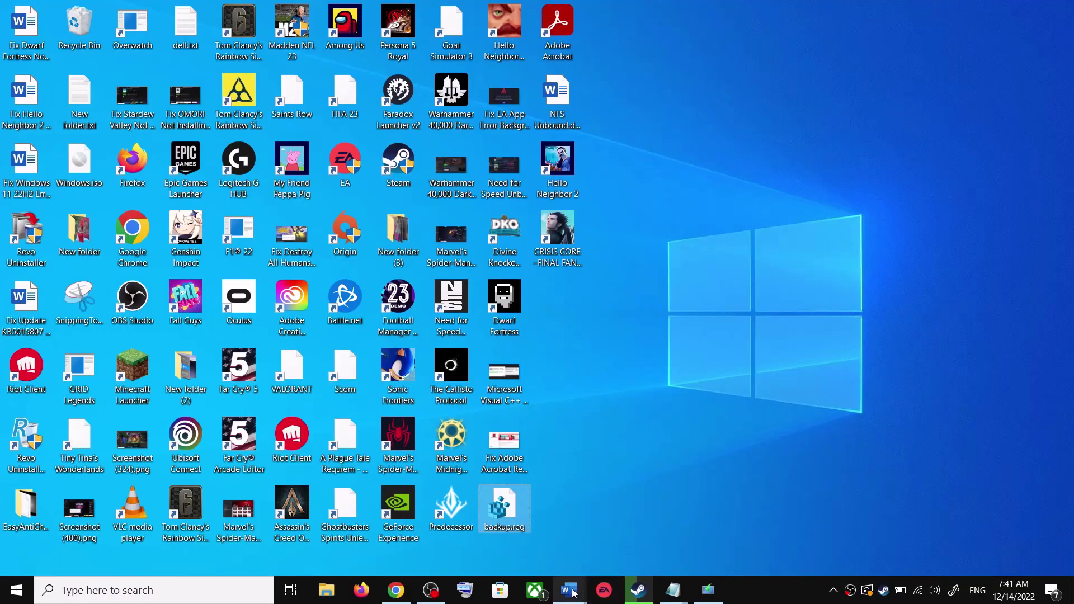
- Bring the Fix Update KB5015807 guide in Word to the front and launch Windows Settings
mouse_move(569, 591)
left_click(658, 531)
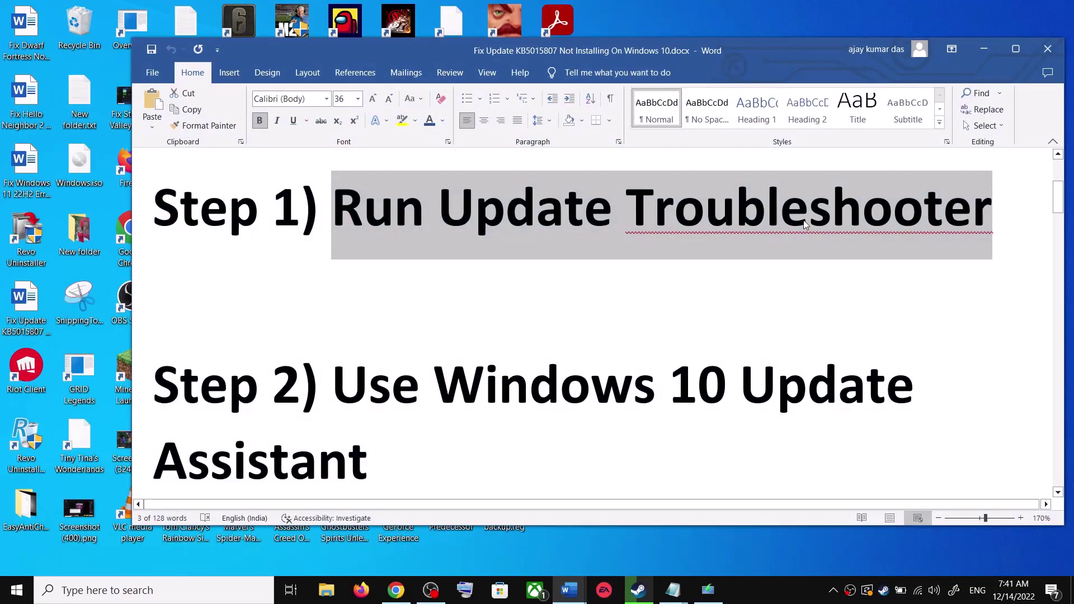
key("super+i")
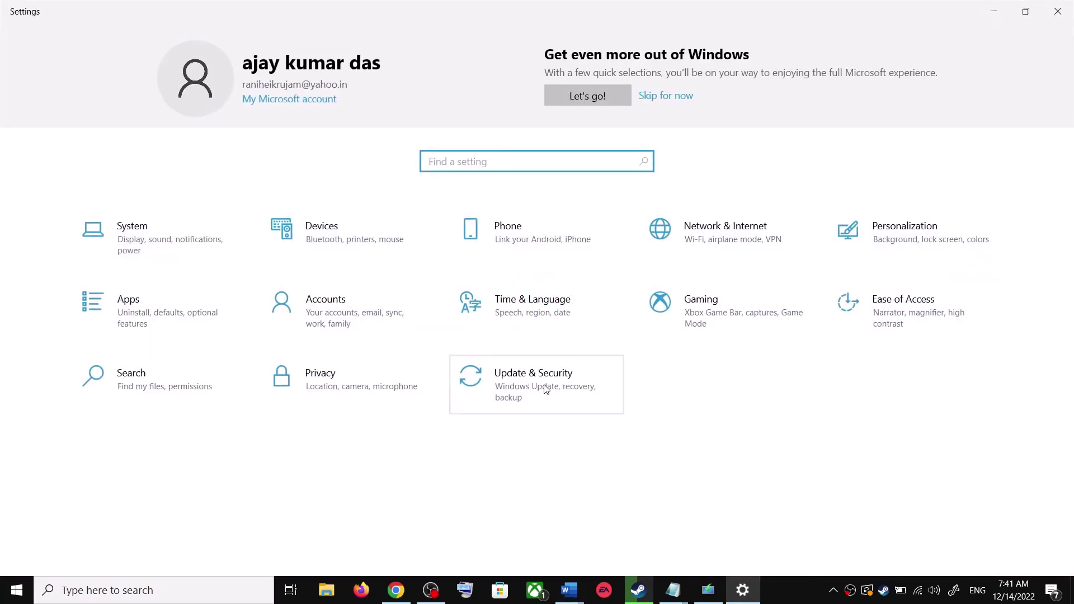
- Run the Windows Update troubleshooter from Update & Security > Troubleshoot > Additional troubleshooters
left_click(546, 389)
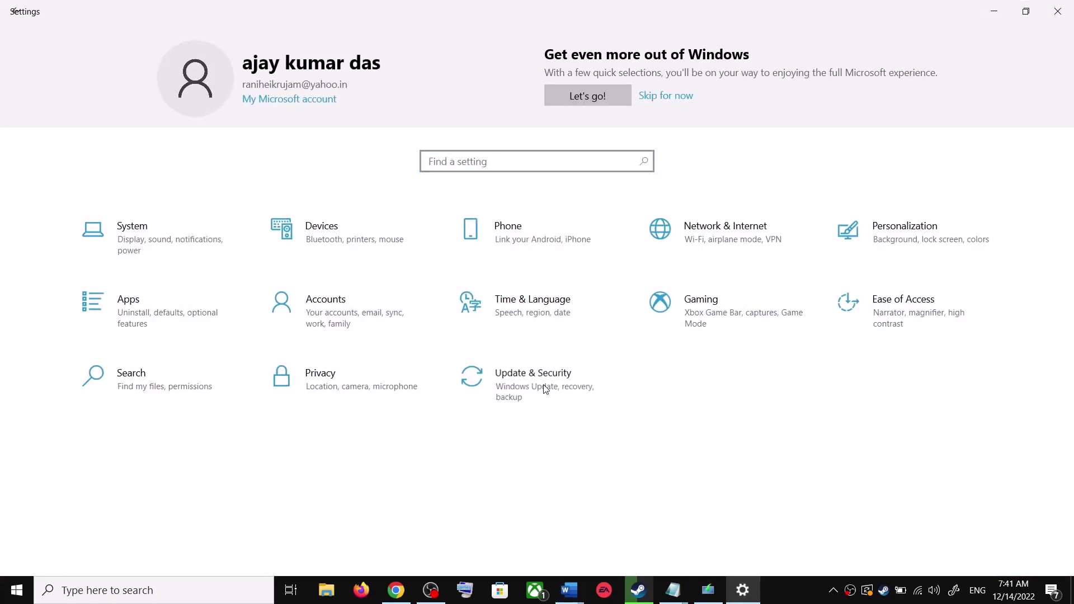
left_click(86, 292)
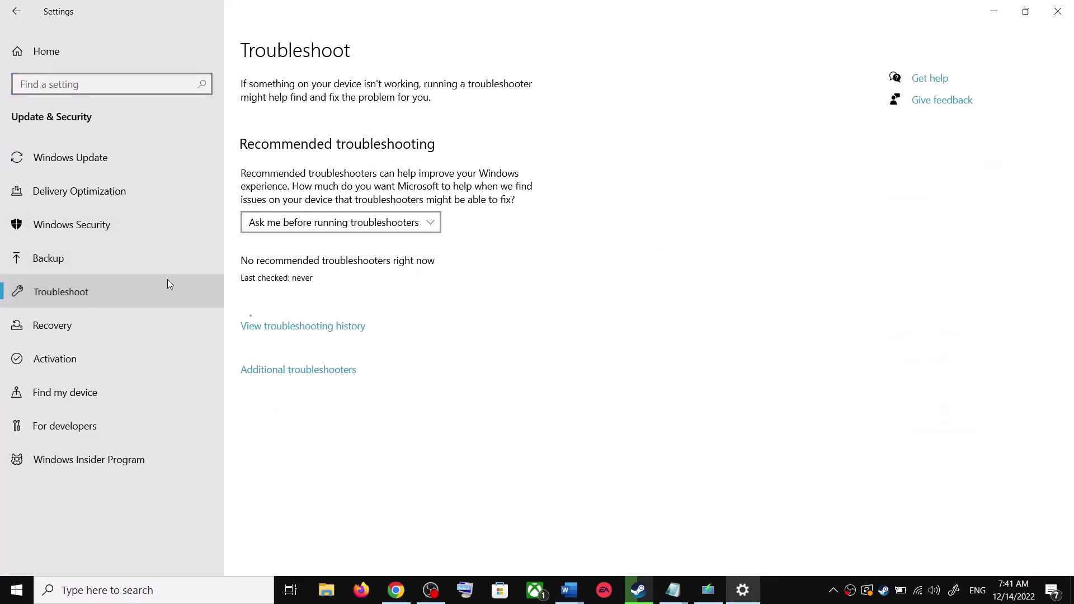
left_click(315, 372)
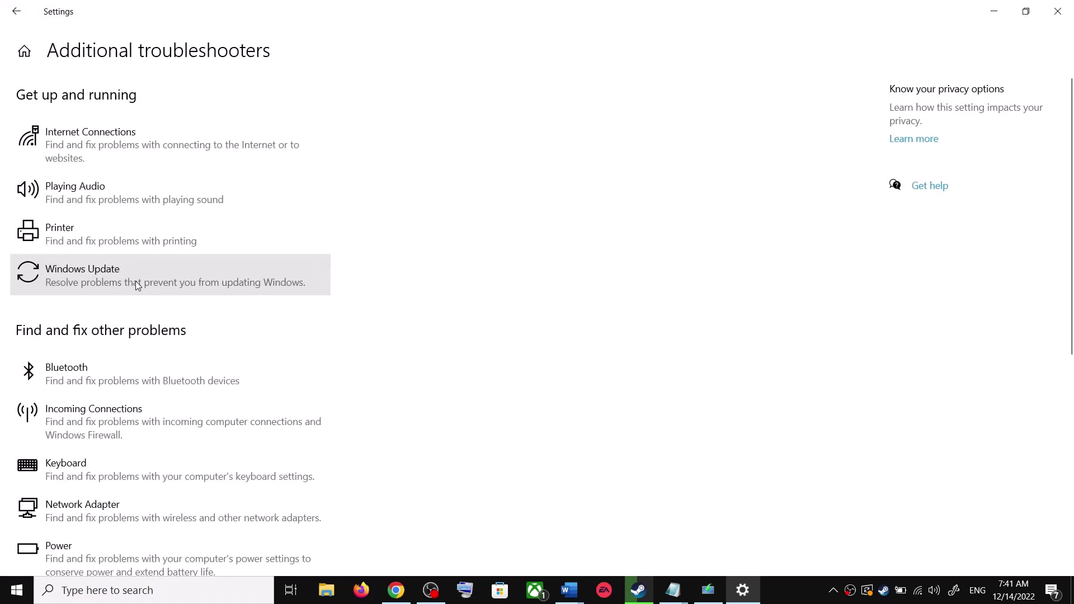
left_click(130, 281)
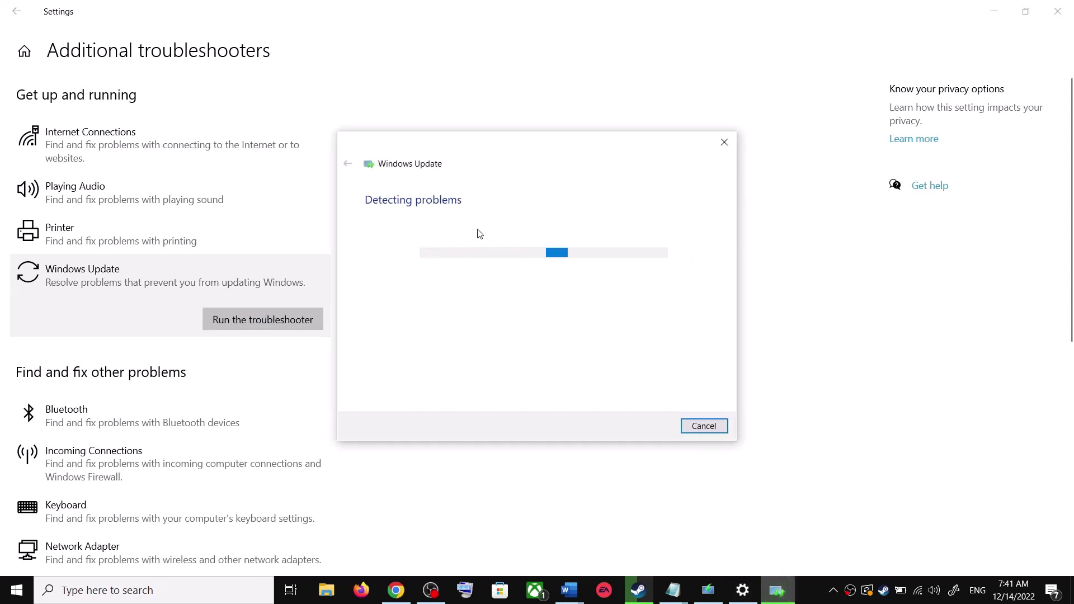
- Look at the Start menu power options, then dismiss them and return to Settings
left_click(11, 599)
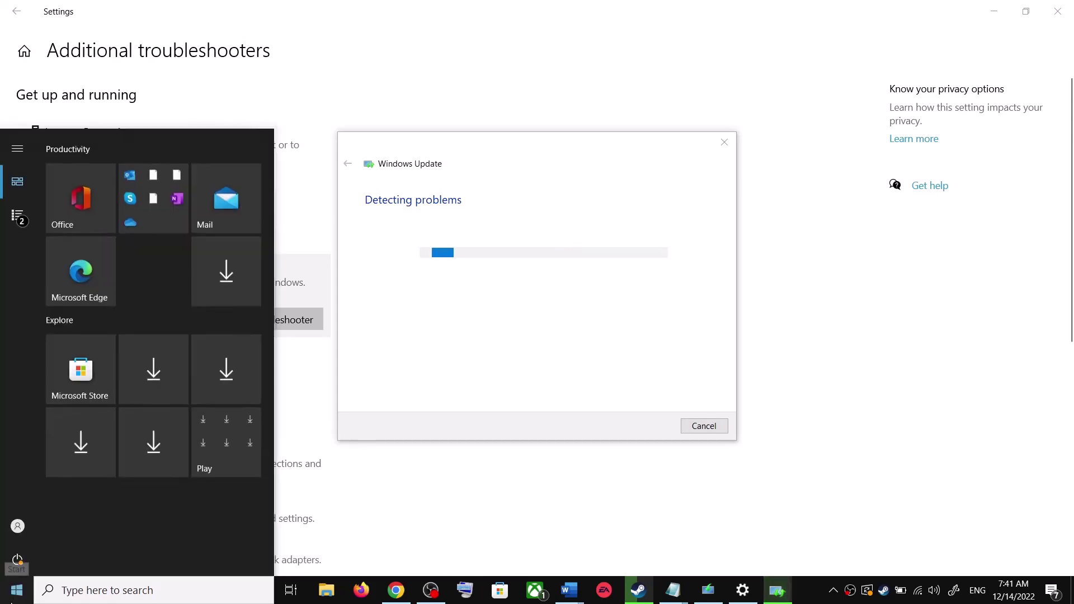
left_click(18, 560)
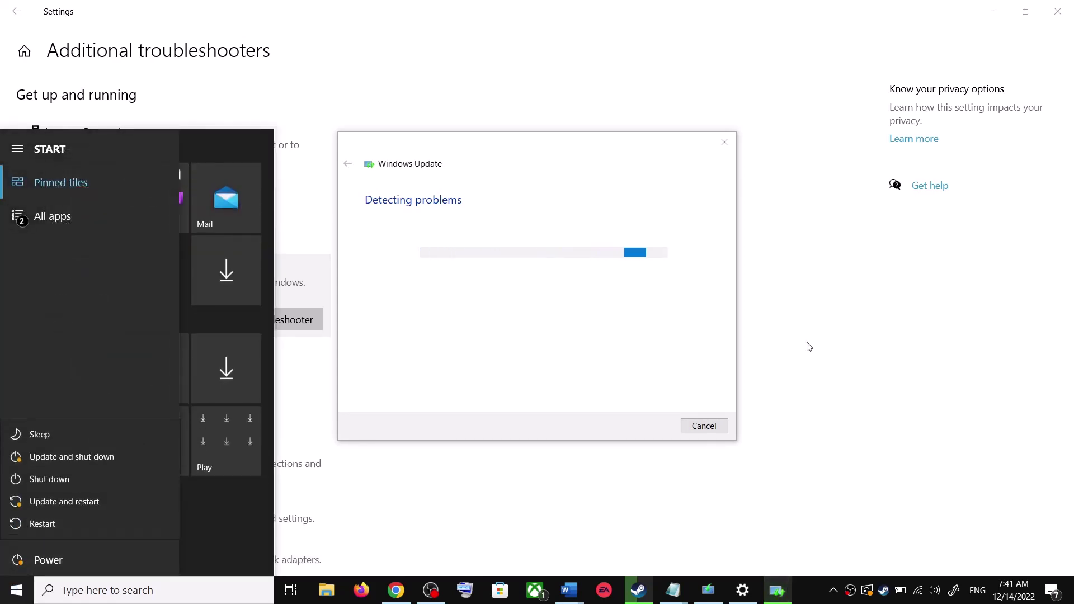
left_click(820, 237)
left_click(820, 238)
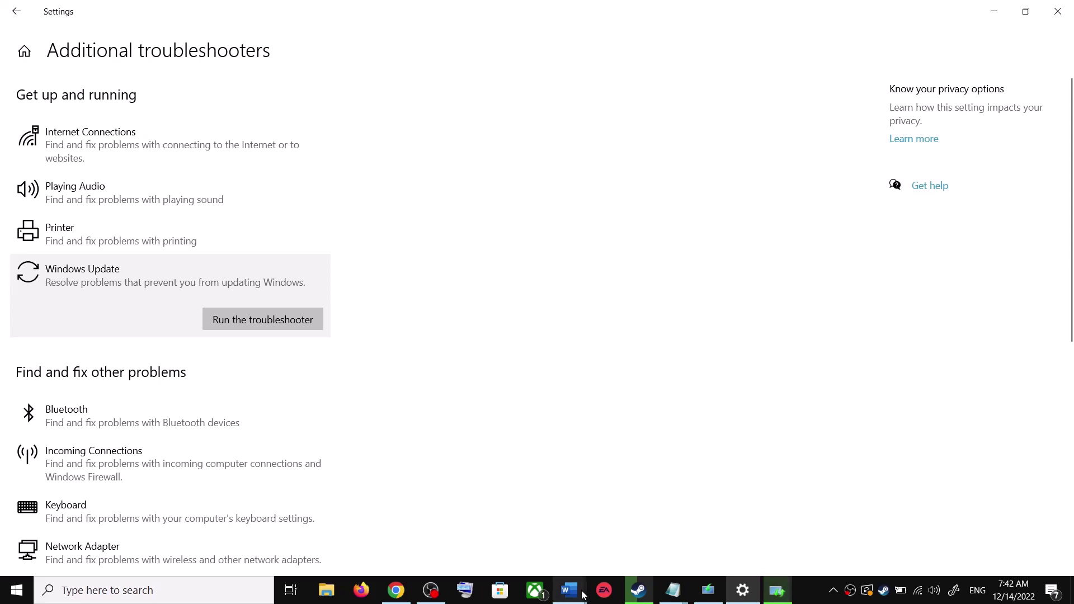
- Scroll the Word guide to Step 2 and select the Update Assistant download link
mouse_move(583, 594)
left_click(661, 538)
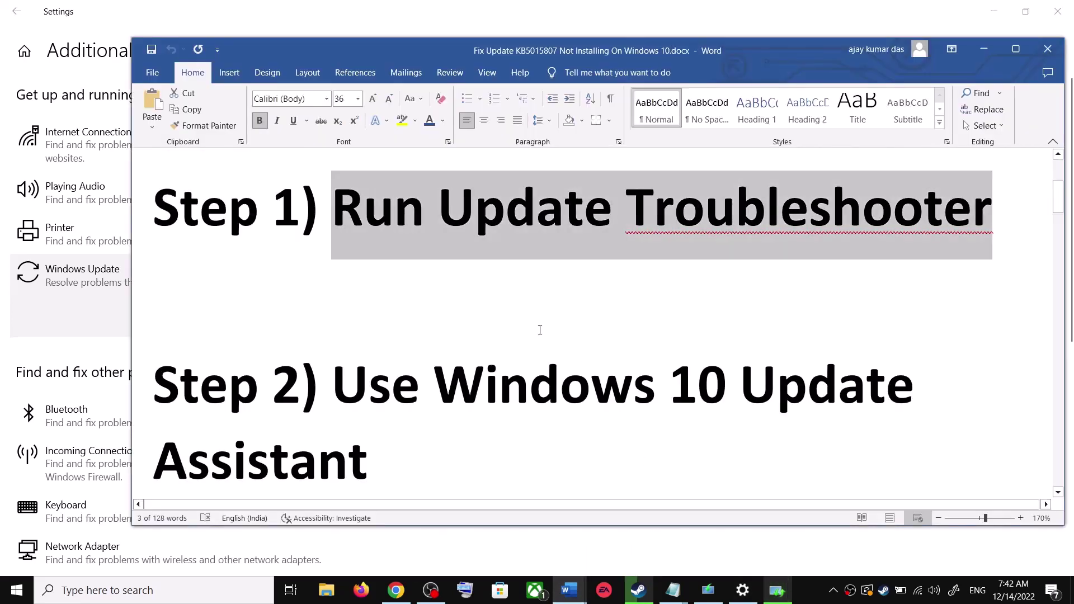
scroll(363, 390, "down", 2)
left_click_drag(333, 330, 391, 389)
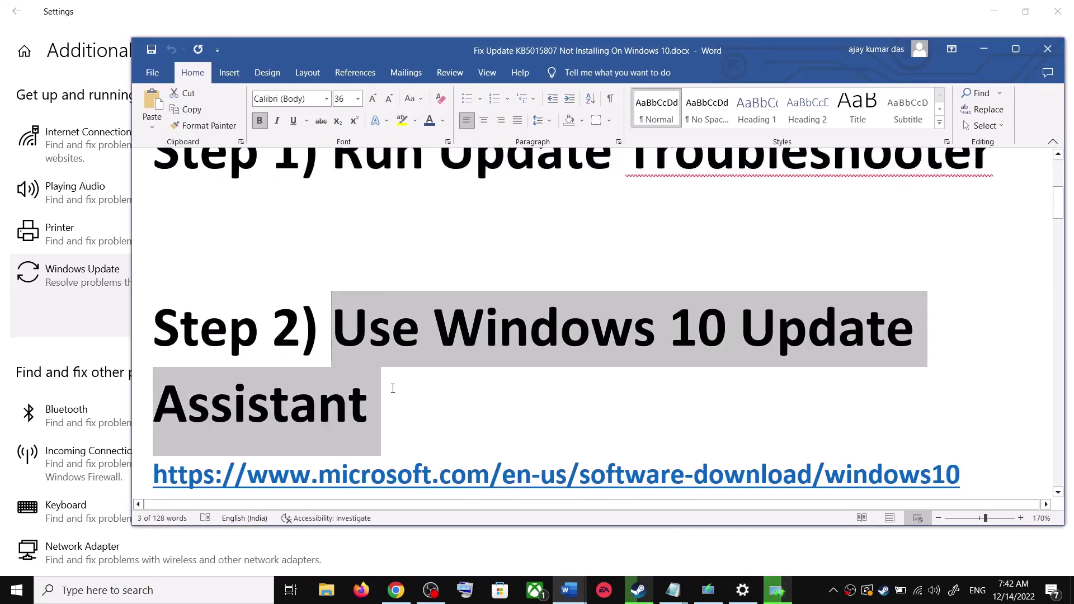
scroll(454, 434, "down", 1)
left_click_drag(967, 419, 251, 426)
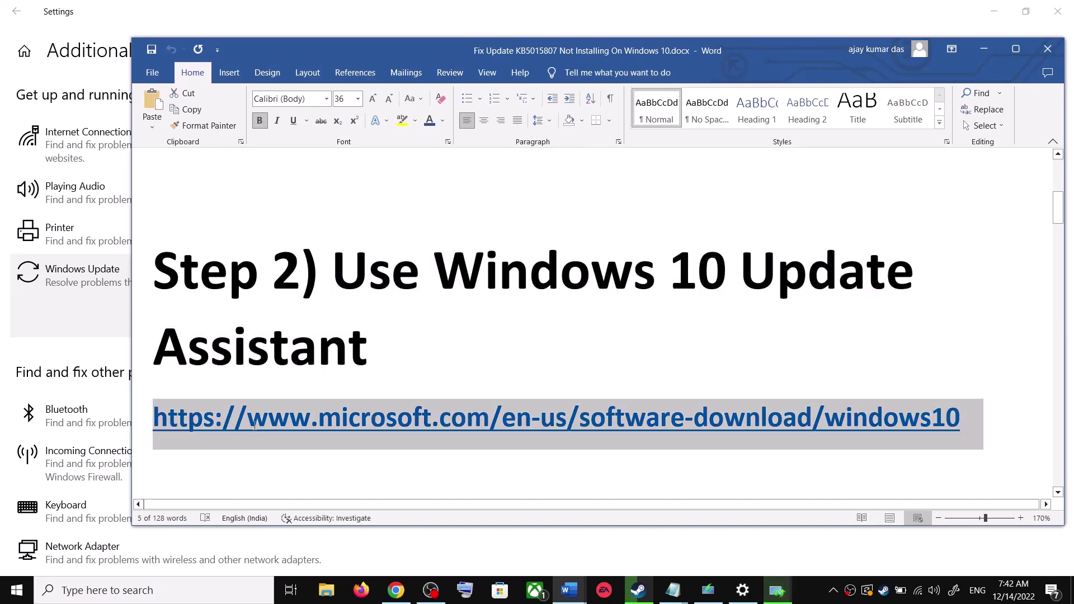
- Bring up Microsoft's Download Windows 10 page in Chrome
left_click(405, 597)
scroll(239, 314, "up", 2)
scroll(239, 315, "up", 2)
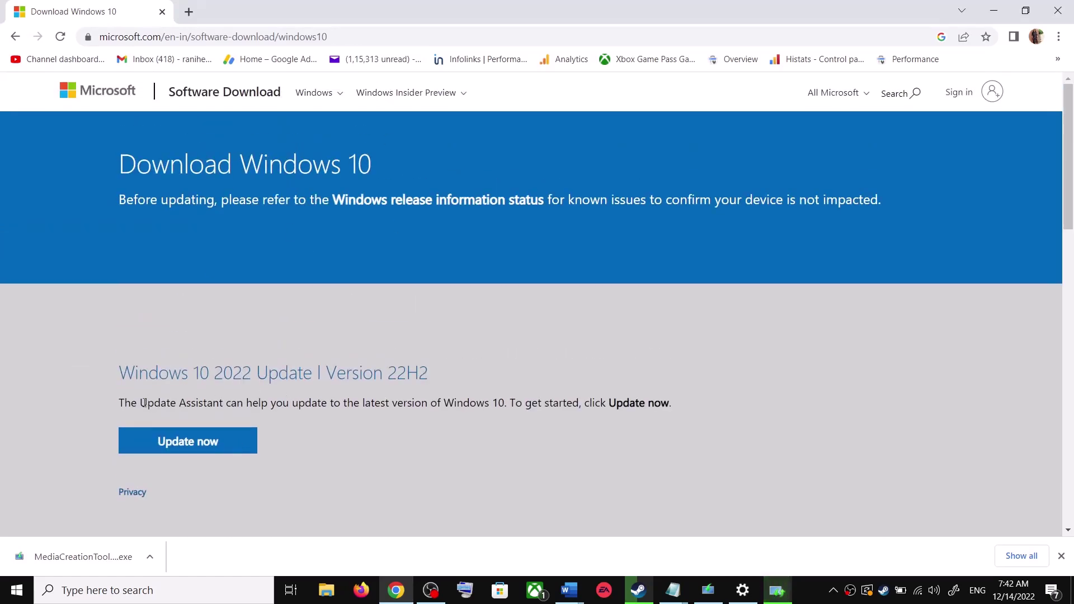
- Download and run Windows10Upgrade, then close Update Assistant once it reports the latest version
left_click_drag(138, 404, 223, 404)
left_click(214, 443)
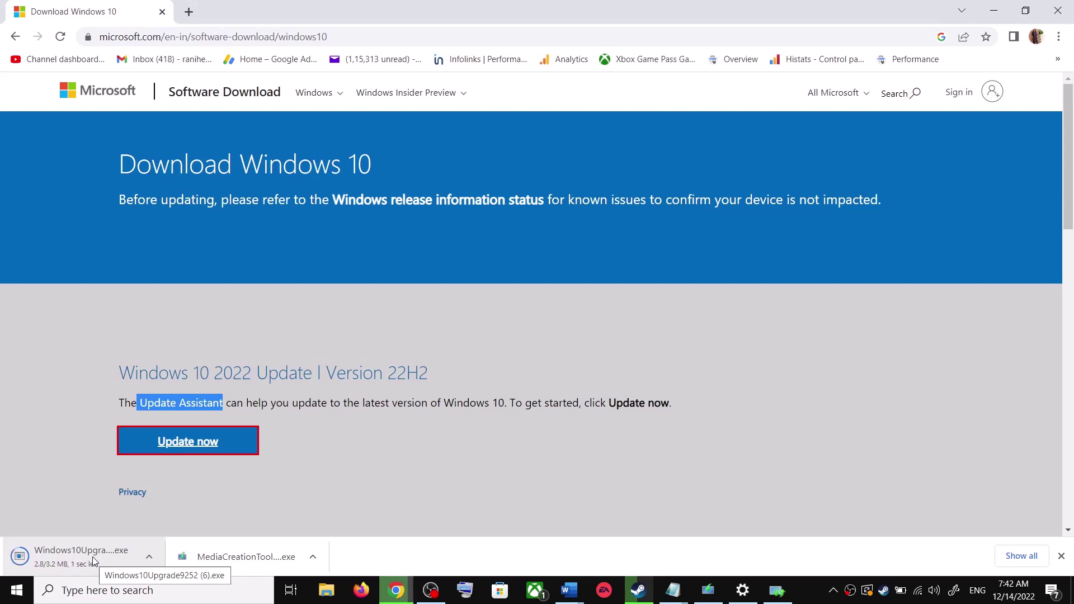
left_click(84, 556)
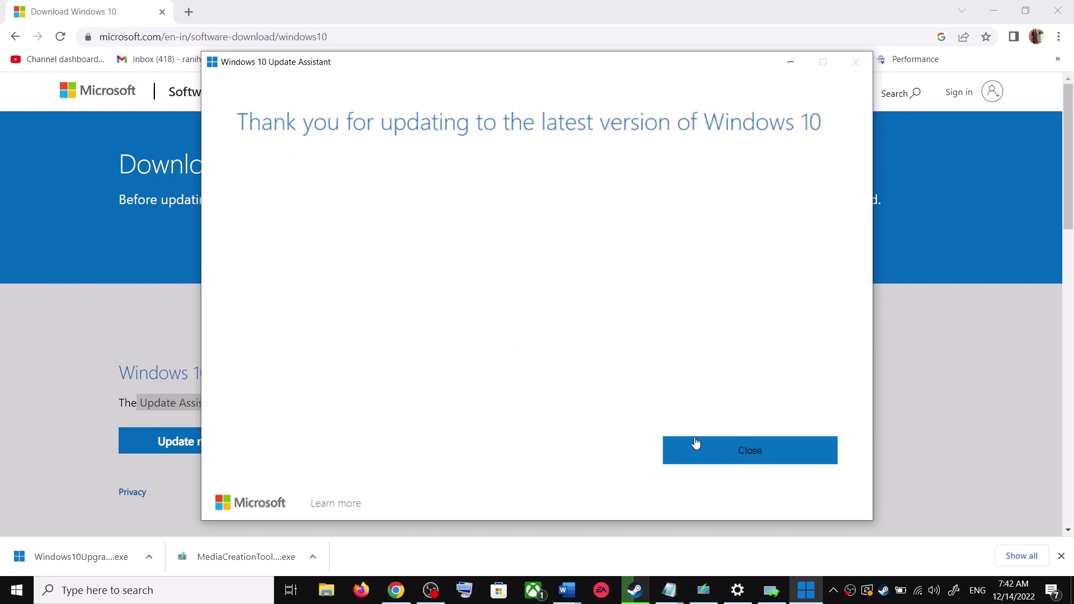
left_click(786, 442)
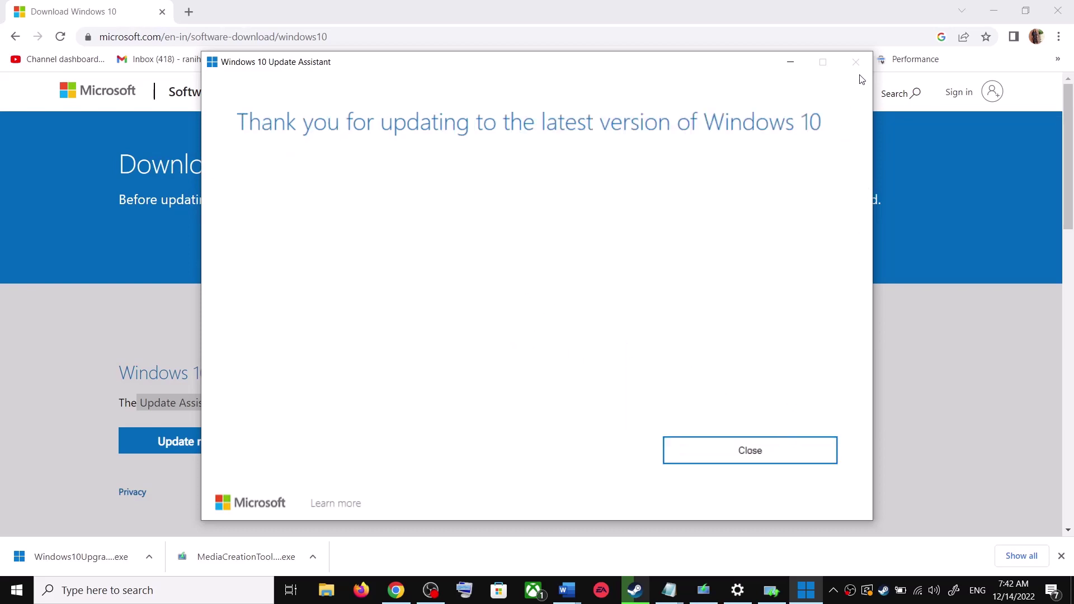
left_click(781, 452)
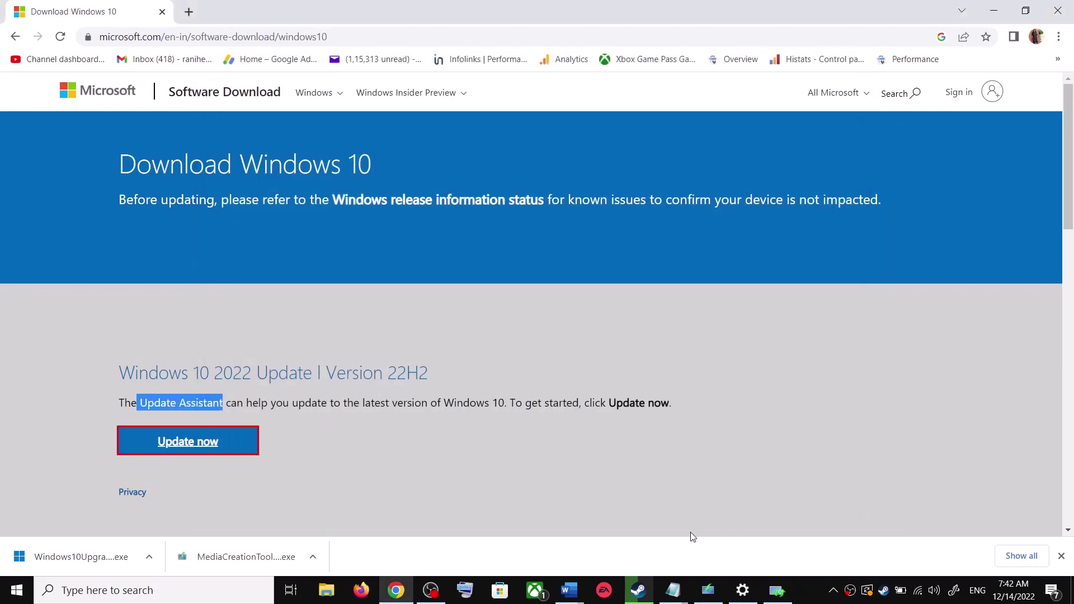
- Copy Step 3's commands, from SC config trustedinstaller start=auto to net start appidsvc
mouse_move(569, 590)
left_click(666, 552)
scroll(439, 379, "down", 4)
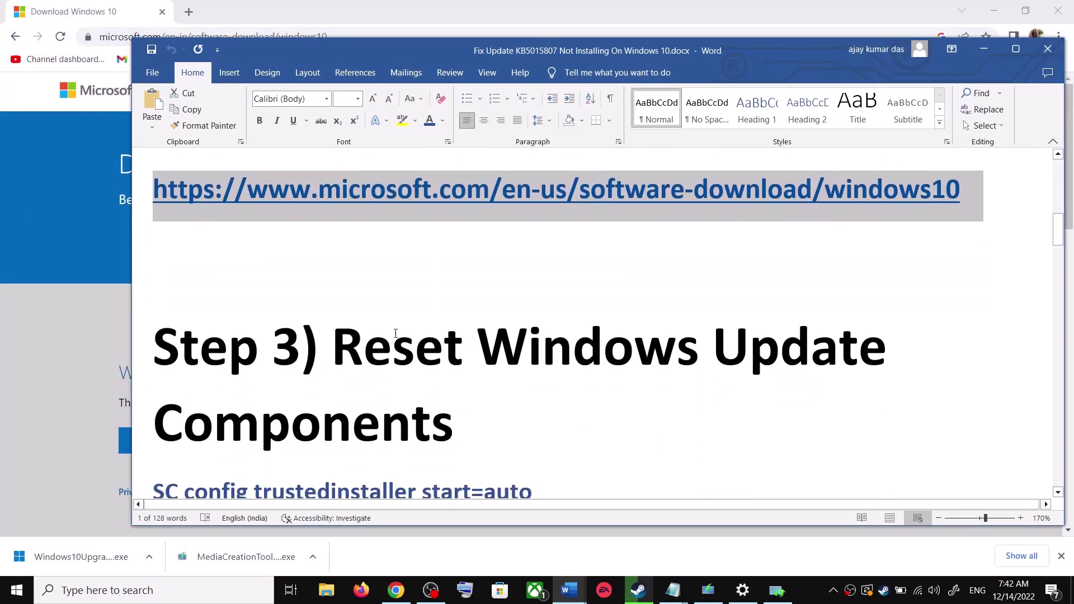
left_click_drag(335, 345, 454, 431)
scroll(235, 401, "down", 2)
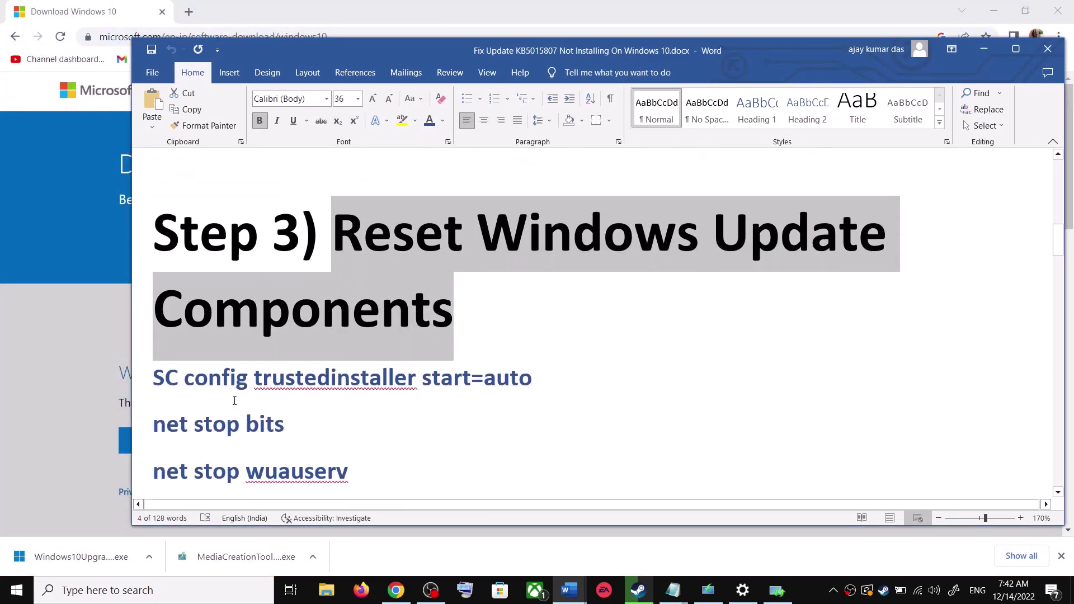
left_click_drag(159, 378, 348, 462)
scroll(285, 318, "down", 1)
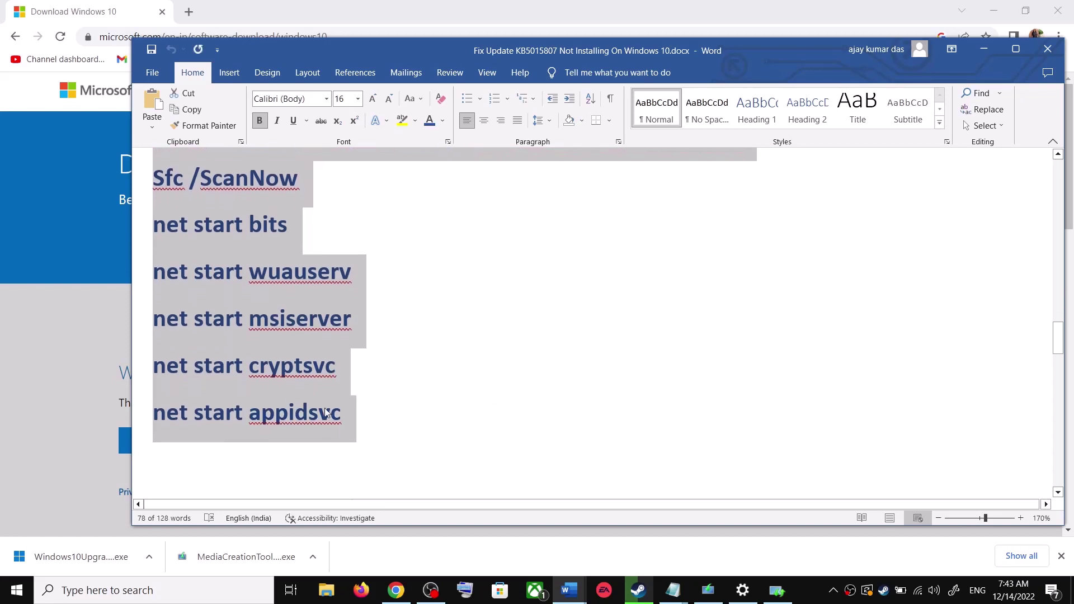
right_click(284, 318)
left_click(329, 365)
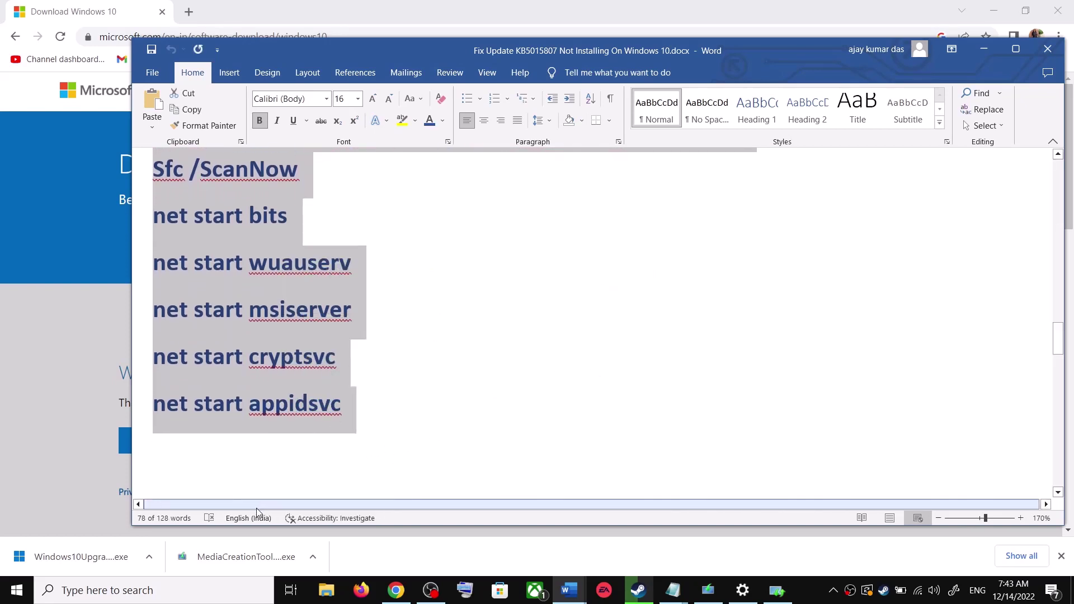
- Open a new Notepad document and paste the copied reset commands into it
left_click(207, 589)
type("o")
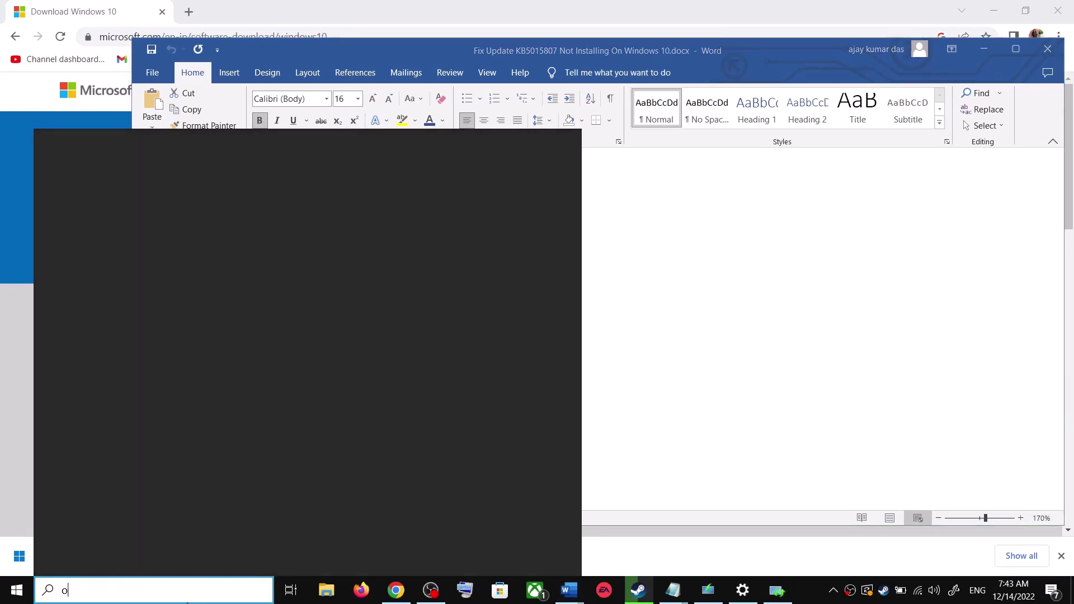
type("te")
left_click(187, 208)
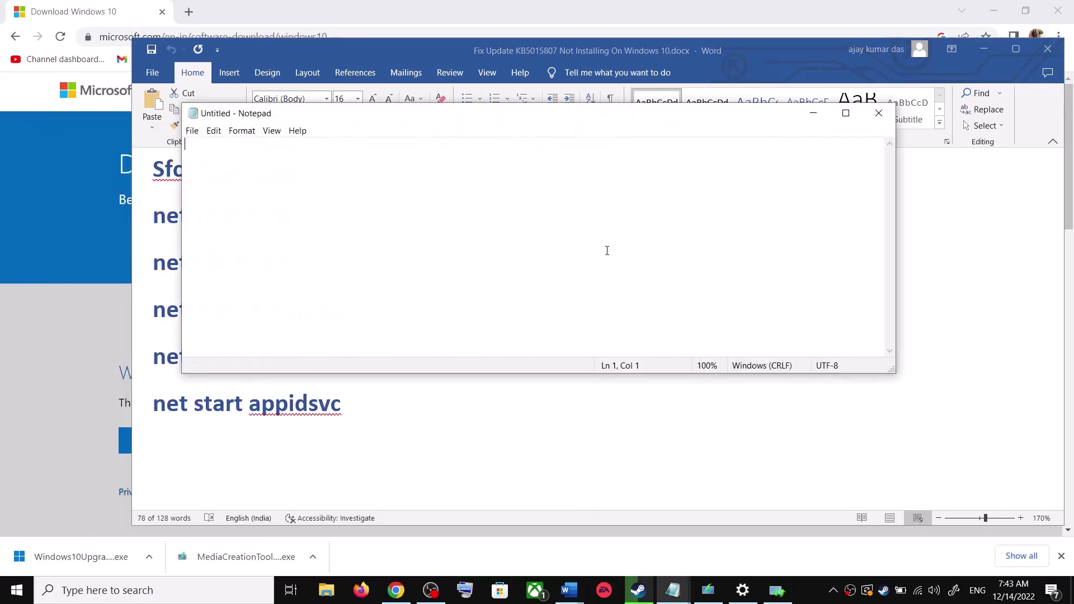
key("ctrl+v")
scroll(330, 256, "up", 3)
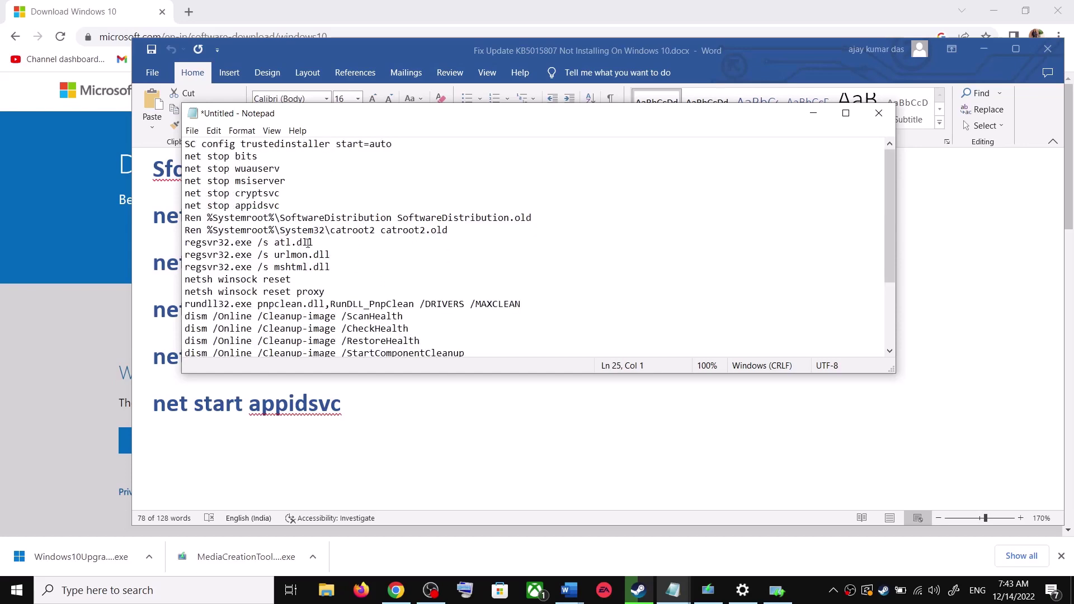
- Start saving the note to the Desktop and copy the name Wufix.bat from the guide
left_click(192, 130)
left_click(219, 199)
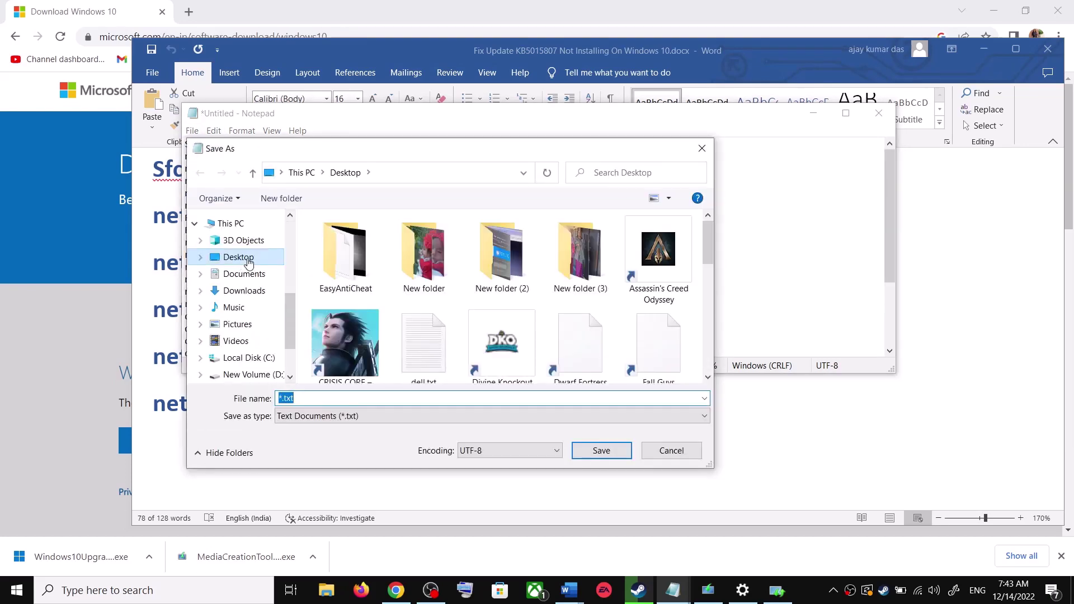
left_click(249, 262)
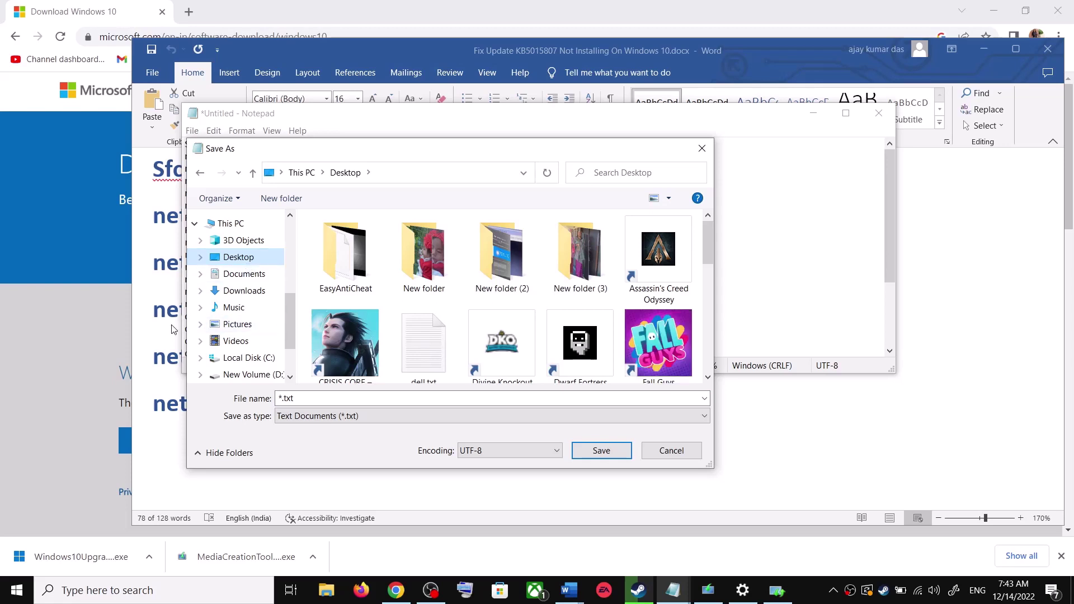
key("alt+Tab")
scroll(302, 355, "down", 5)
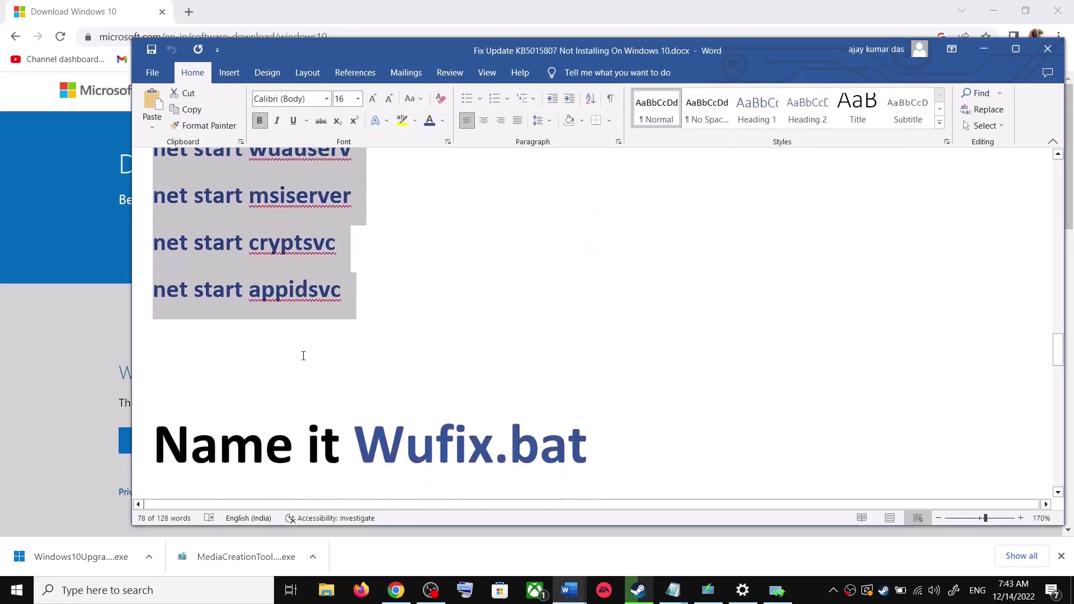
left_click_drag(586, 391, 353, 392)
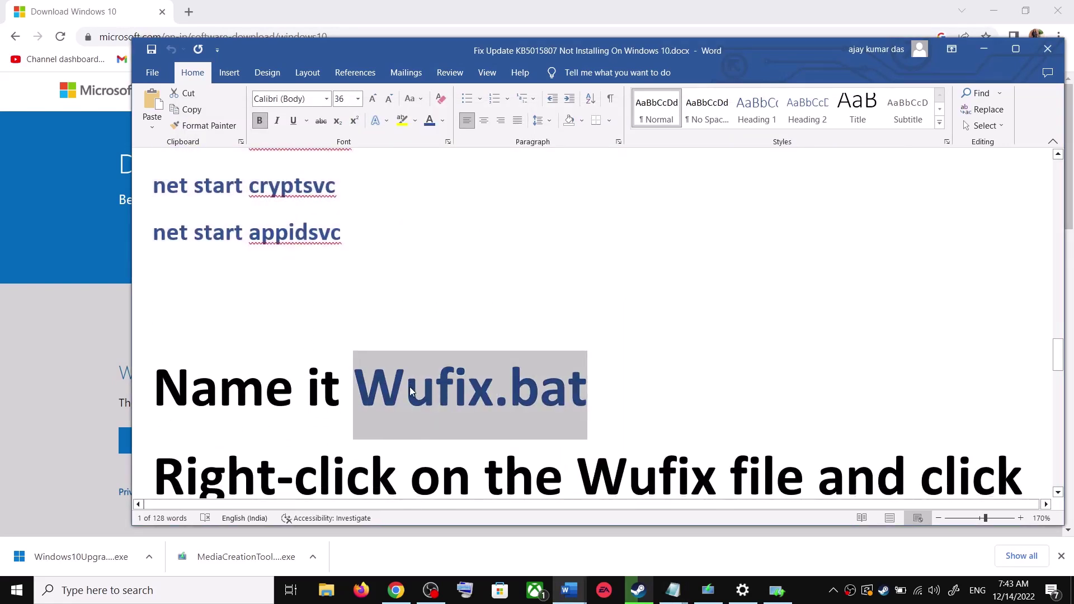
key("alt+Tab")
- Save the file as Wufix.bat with type All Files (*.*), then show the desktop
left_click(356, 398)
key("ctrl+v")
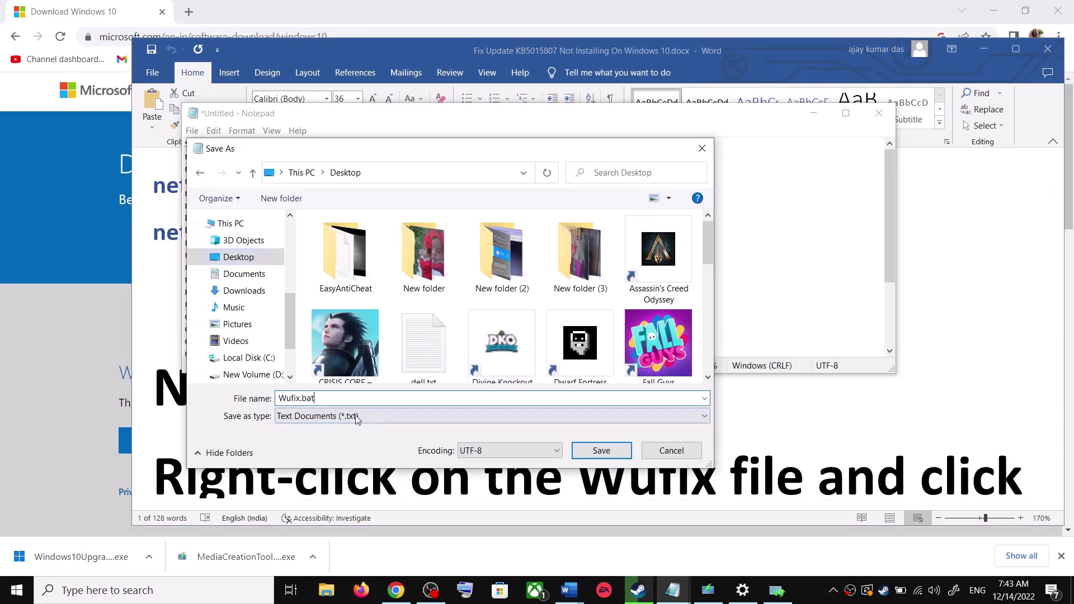
left_click(306, 416)
left_click(305, 440)
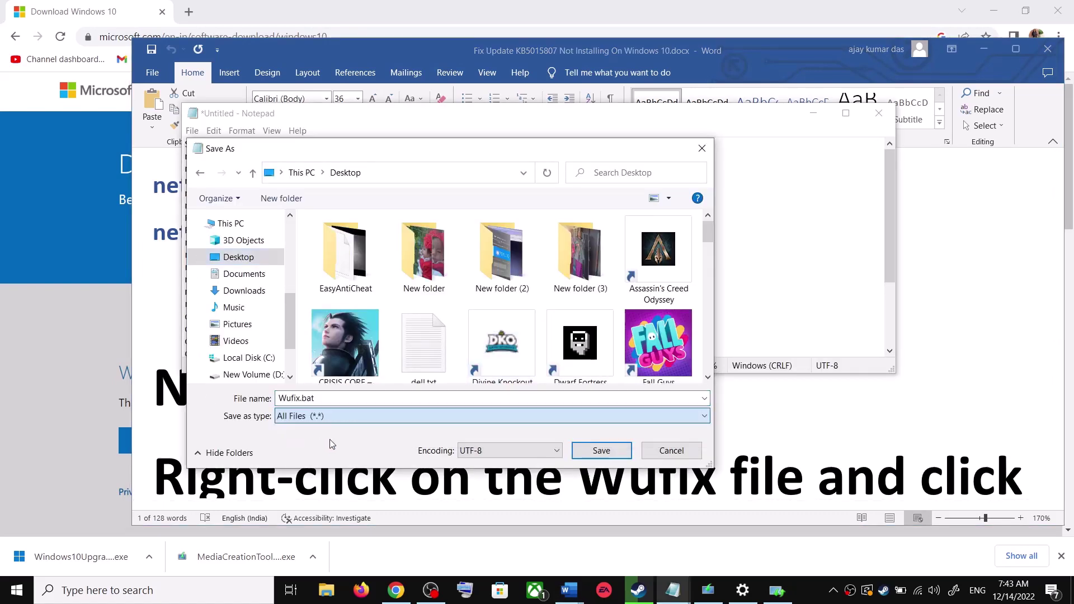
left_click(600, 450)
key("super+d")
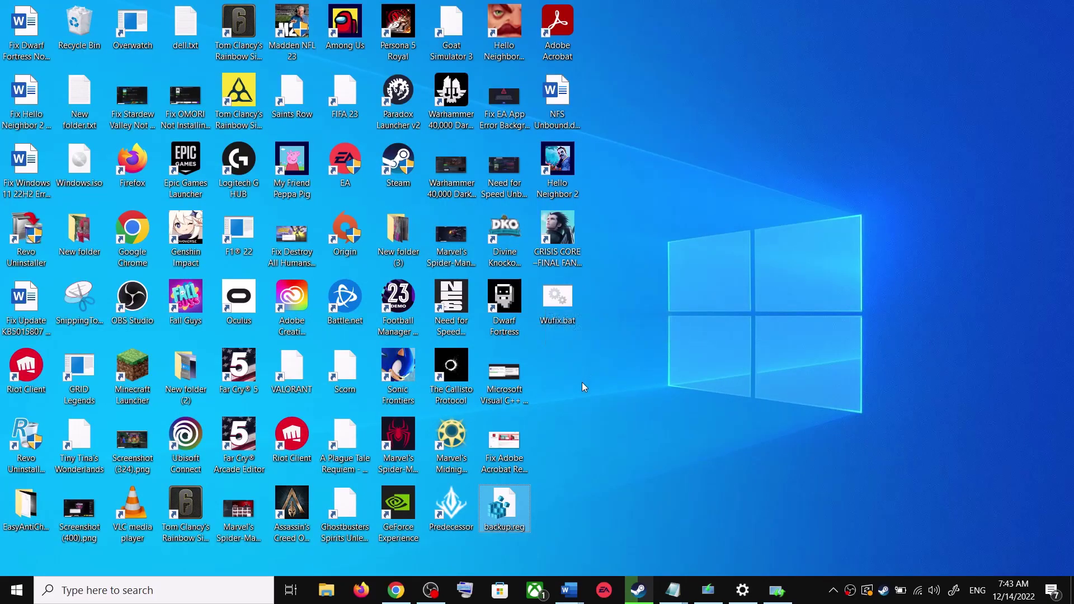
- Run Wufix.bat as administrator and move the Command Prompt window down and right
left_click(564, 306)
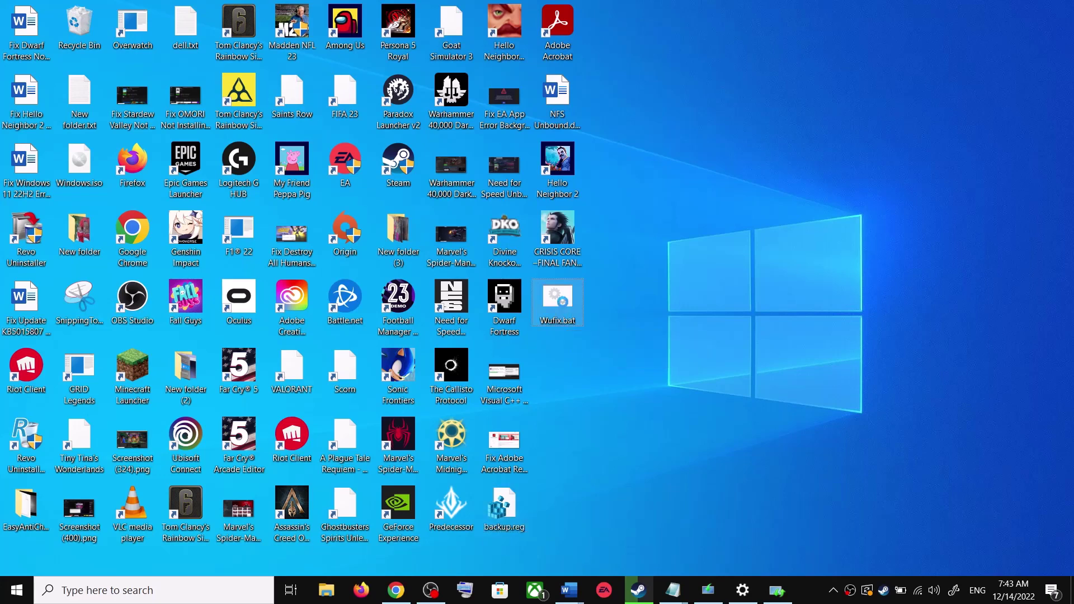
right_click(564, 306)
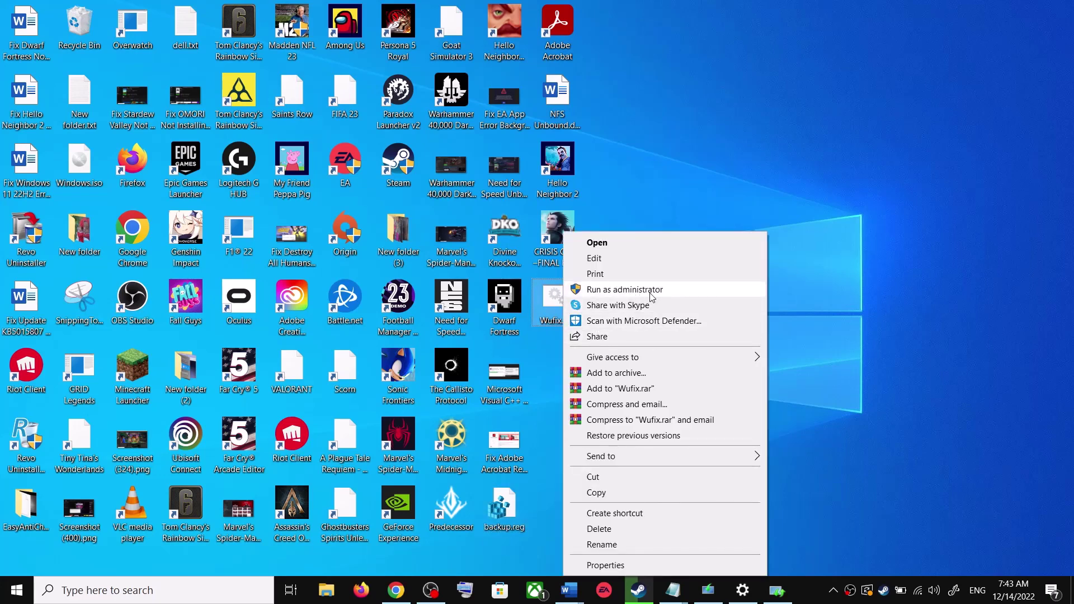
left_click(643, 194)
right_click(557, 311)
left_click(630, 295)
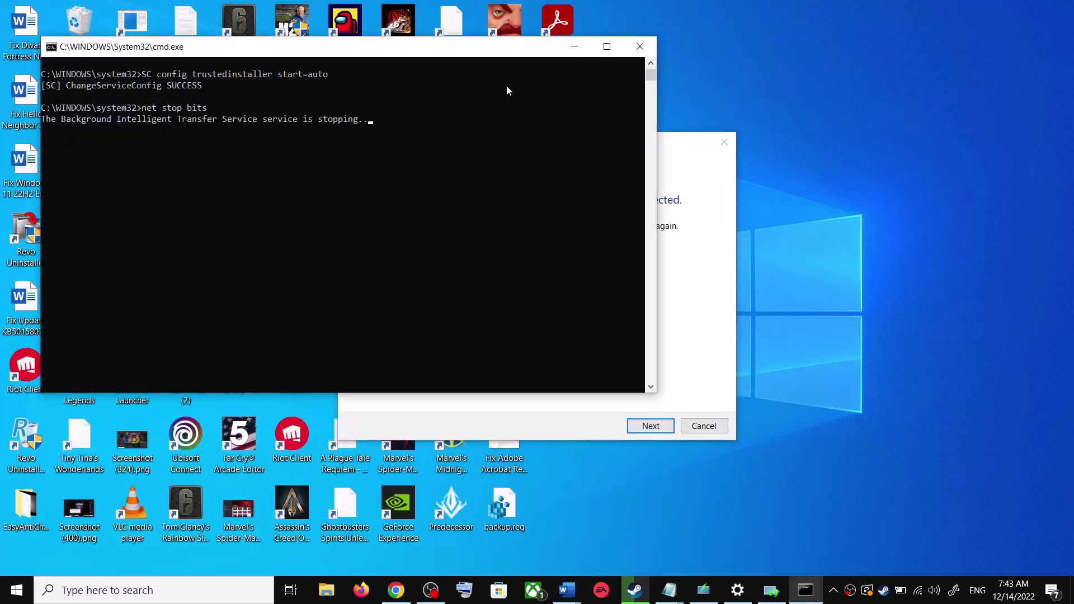
left_click_drag(481, 47, 604, 146)
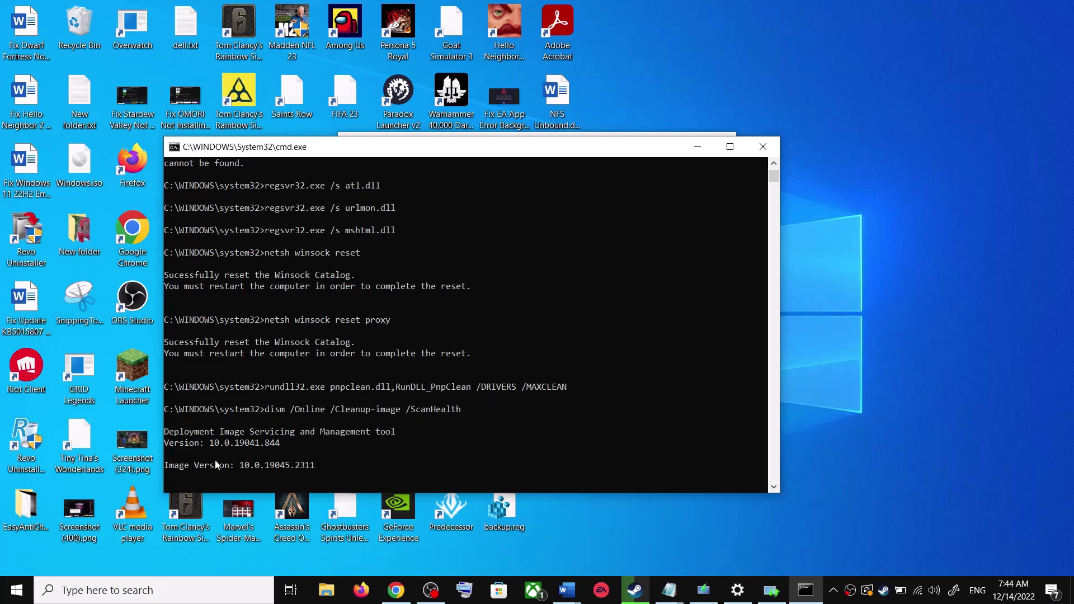
- Check the Start menu power choices without restarting, then close Settings from its taskbar jump list
left_click(16, 590)
left_click(24, 564)
left_click(887, 377)
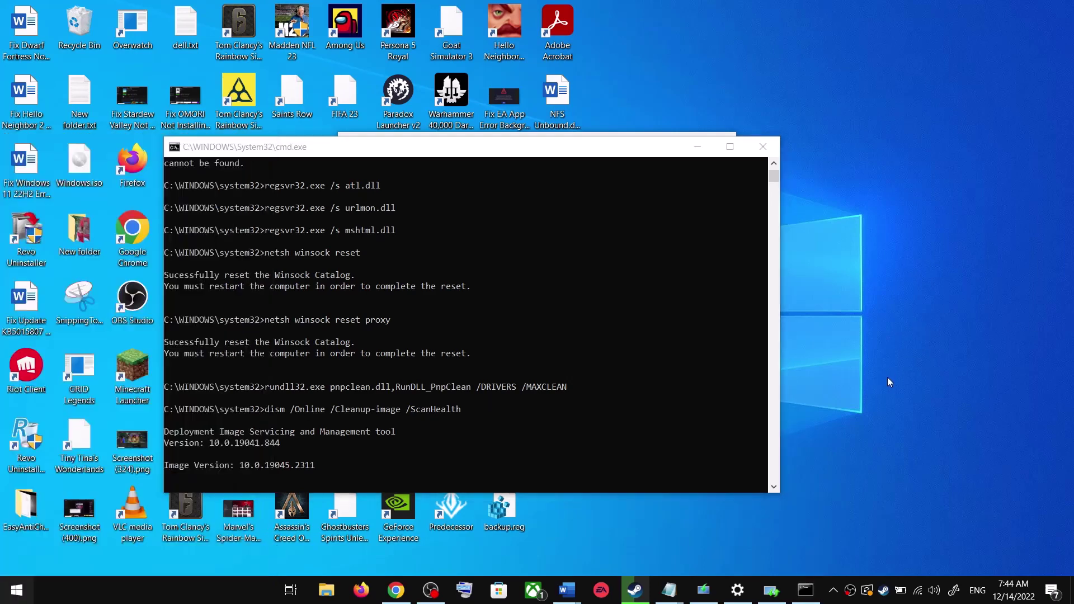
right_click(737, 594)
left_click(696, 559)
- Scroll the Word guide to Step 4 and select the 'Use Media Creation Tool' line
mouse_move(569, 590)
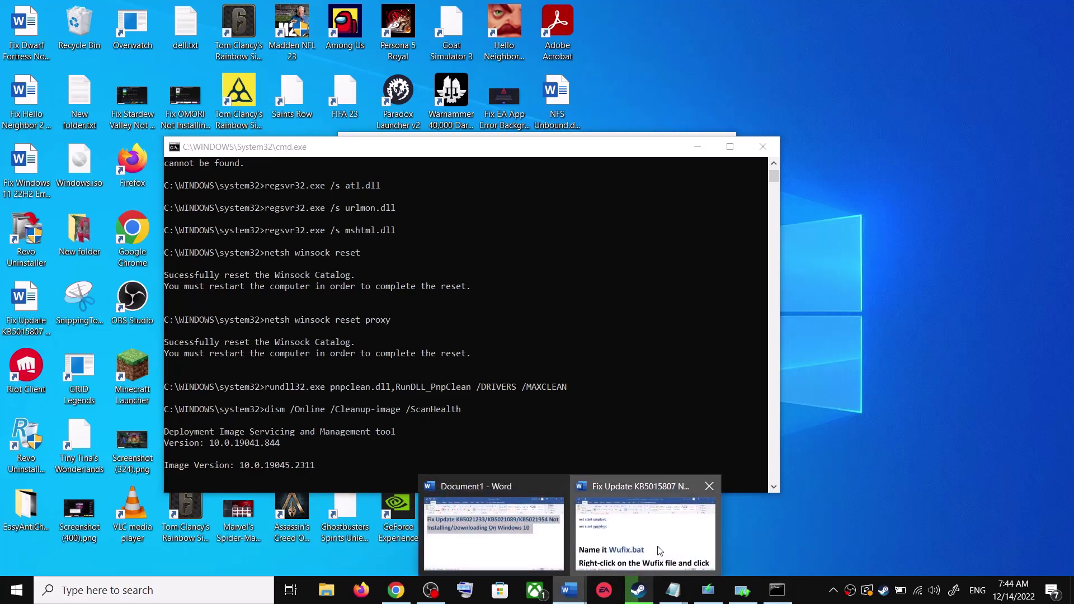
left_click(660, 551)
scroll(537, 365, "down", 5)
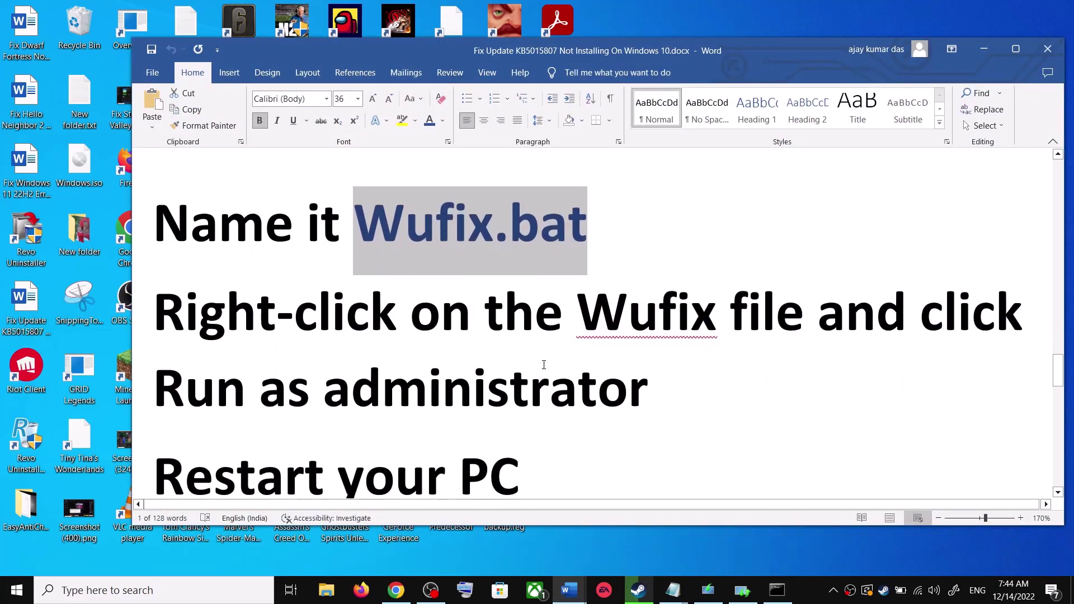
scroll(544, 365, "down", 2)
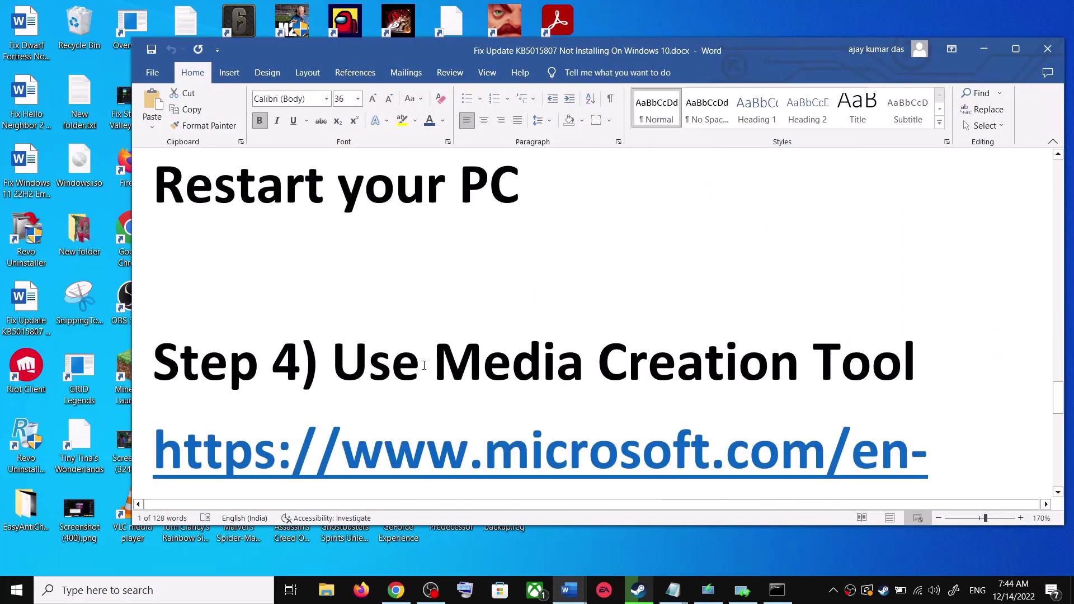
left_click_drag(333, 363, 928, 366)
scroll(571, 384, "down", 2)
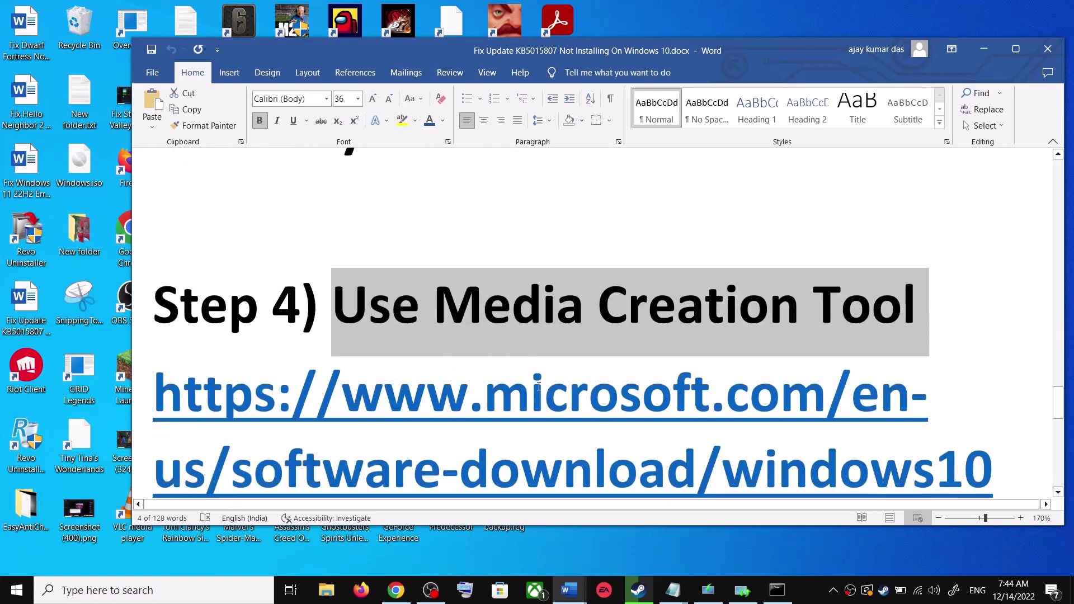
scroll(569, 386, "down", 1)
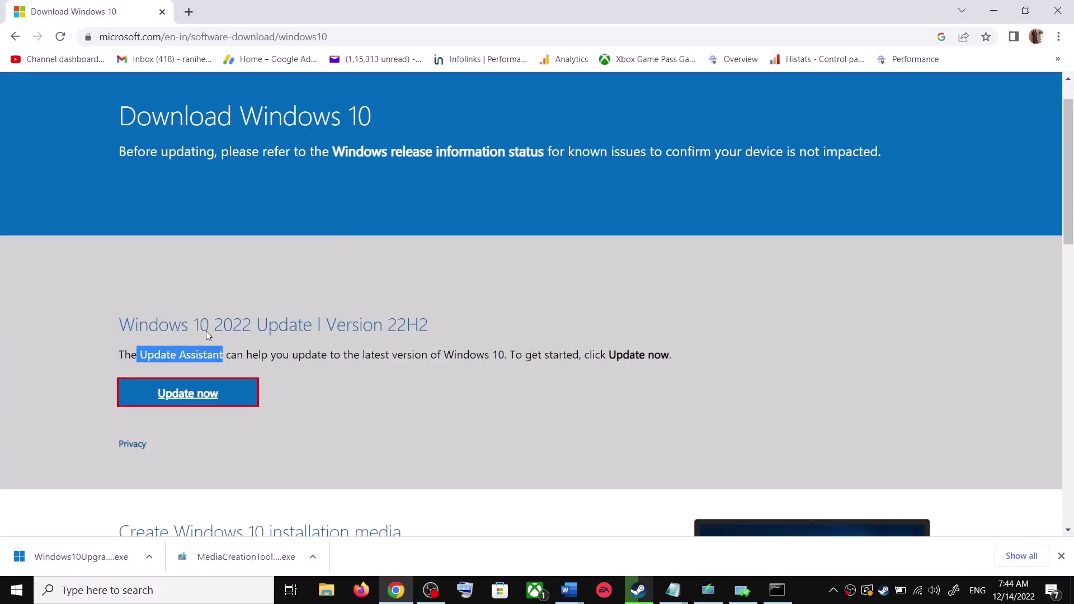
scroll(207, 333, "down", 4)
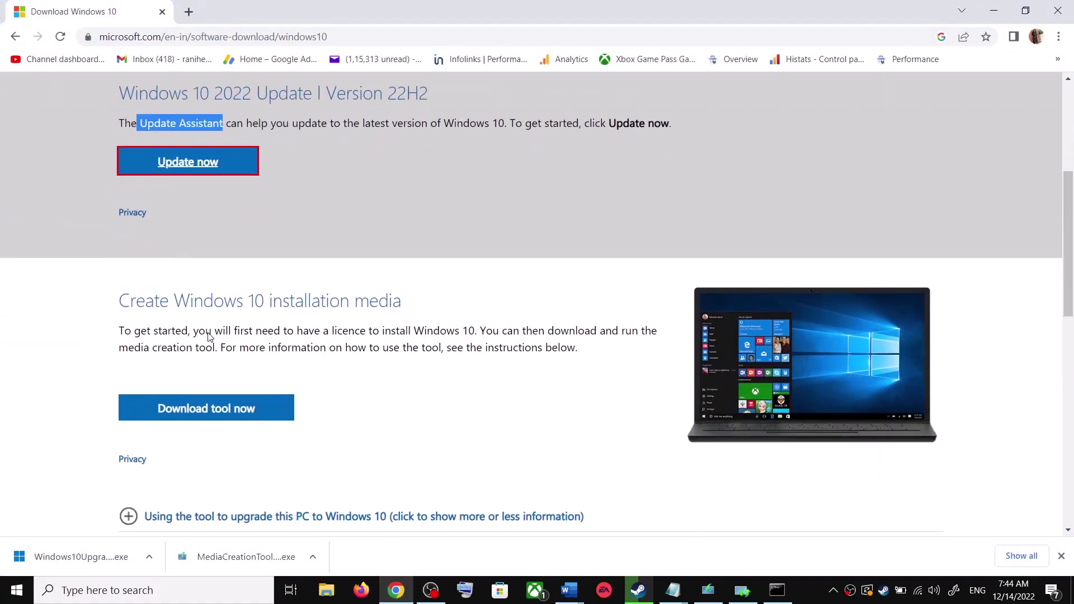
- Run MediaCreationTool, accept the license, choose Upgrade this PC now, then return to the guide
left_click_drag(129, 348, 223, 347)
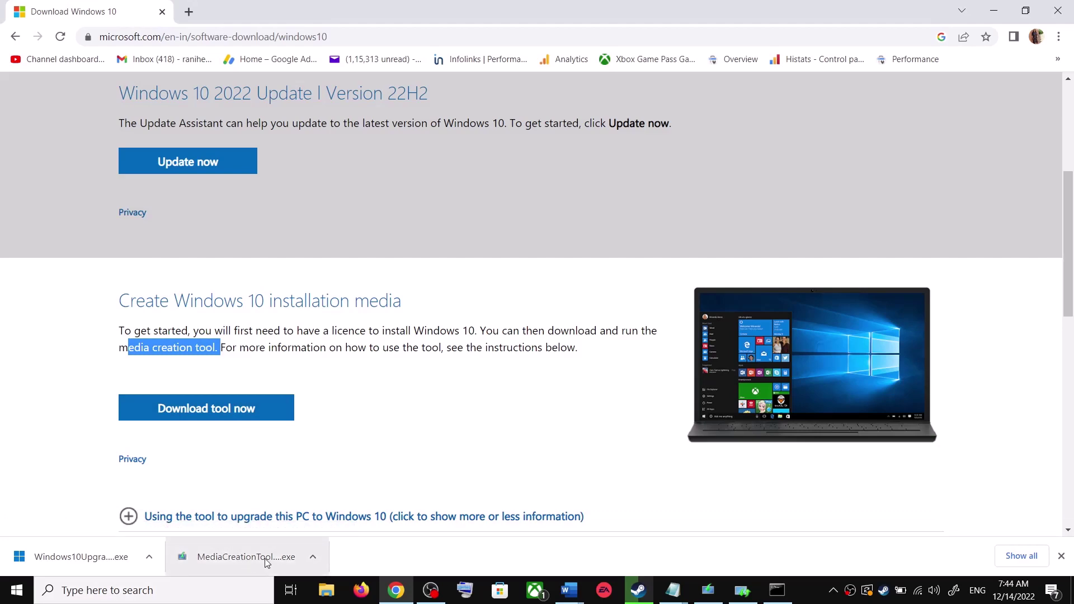
left_click(708, 590)
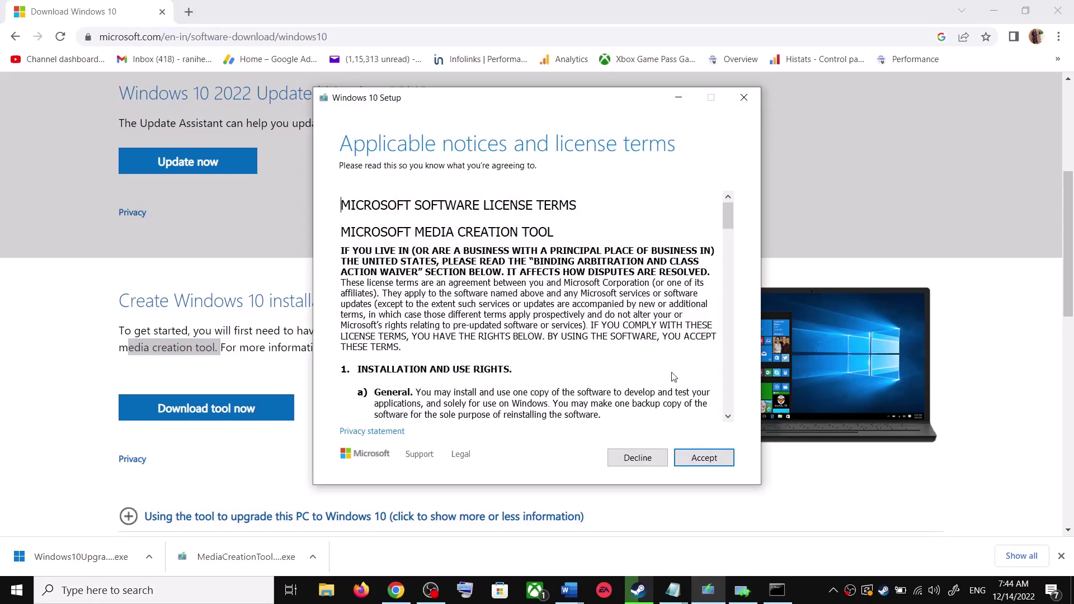
left_click(725, 460)
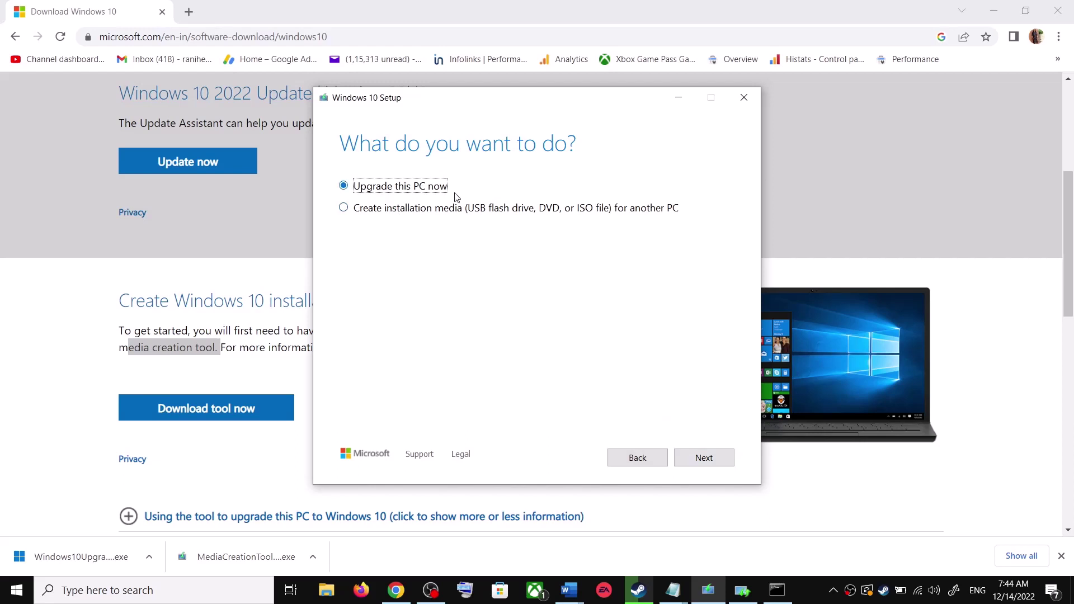
left_click(713, 458)
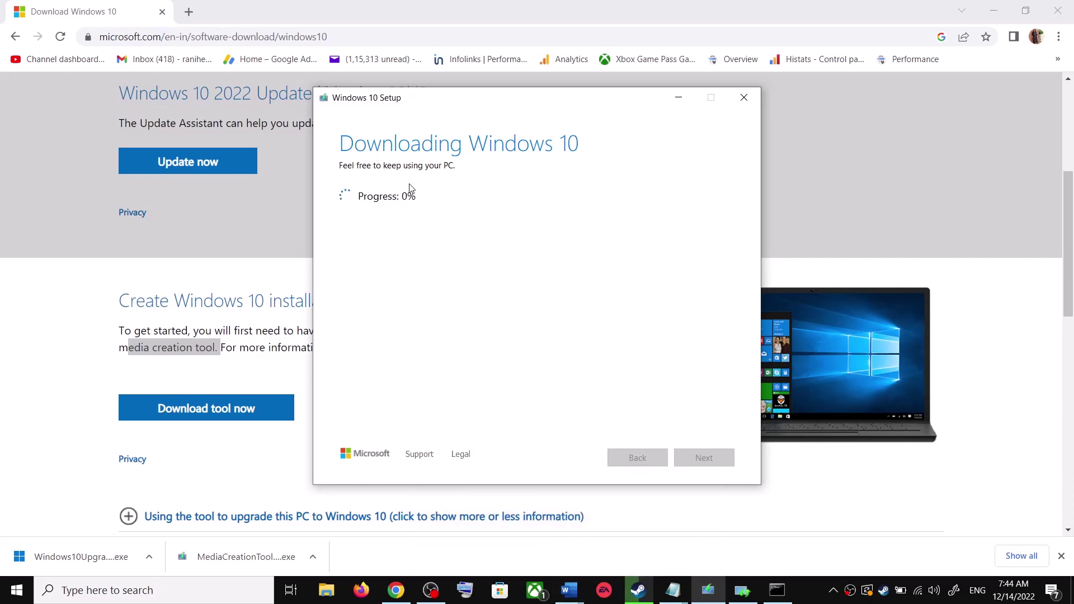
mouse_move(579, 599)
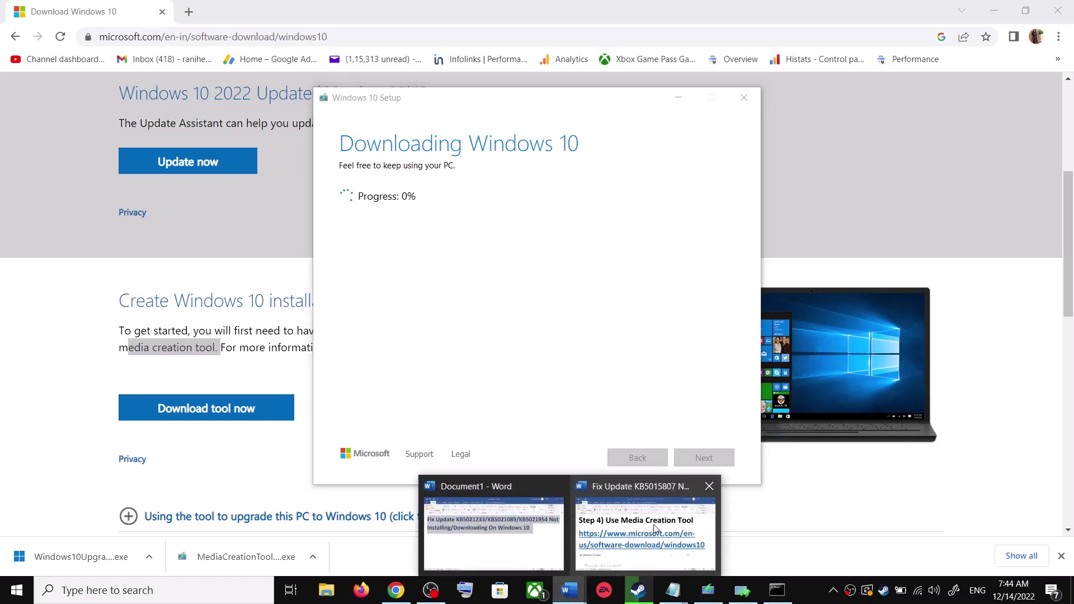
left_click(640, 526)
- Maximize Word and scroll through the Ready to install screenshot keeping personal files and apps
scroll(733, 349, "down", 5)
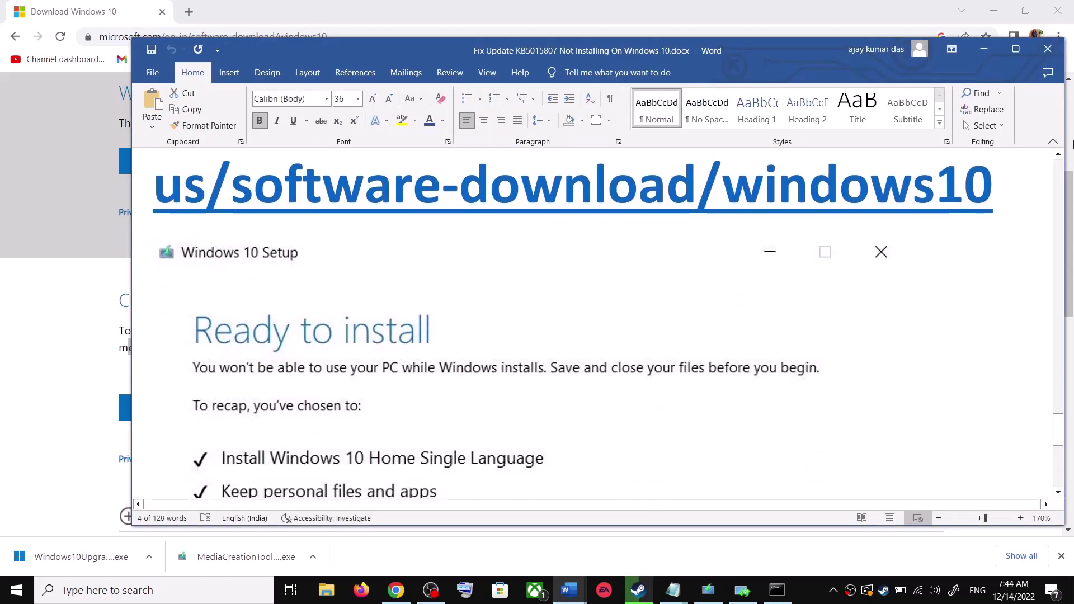
left_click(1016, 48)
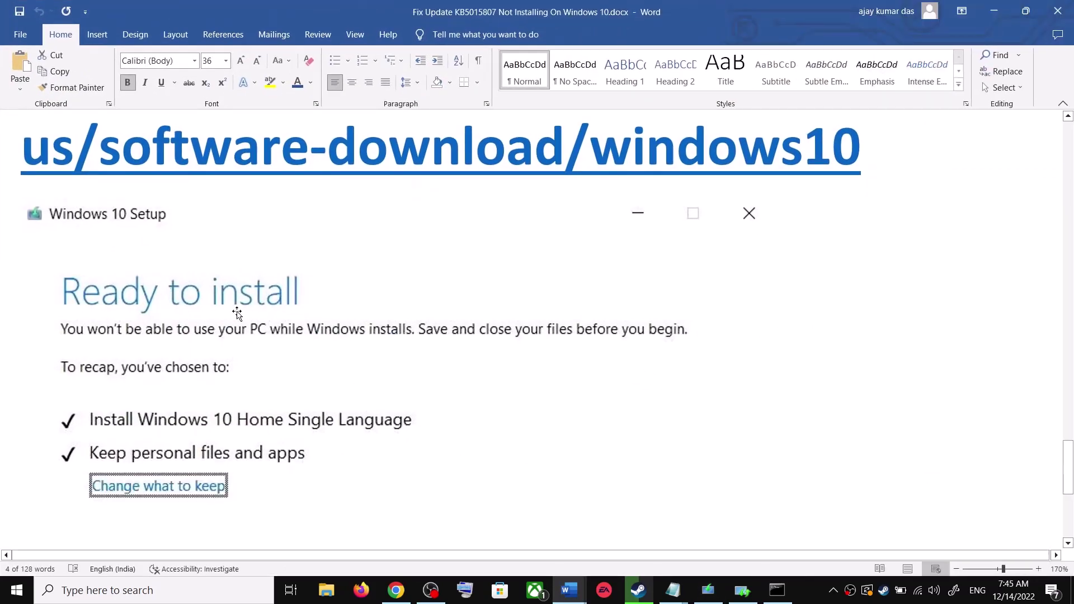
scroll(240, 319, "down", 3)
left_click(83, 366)
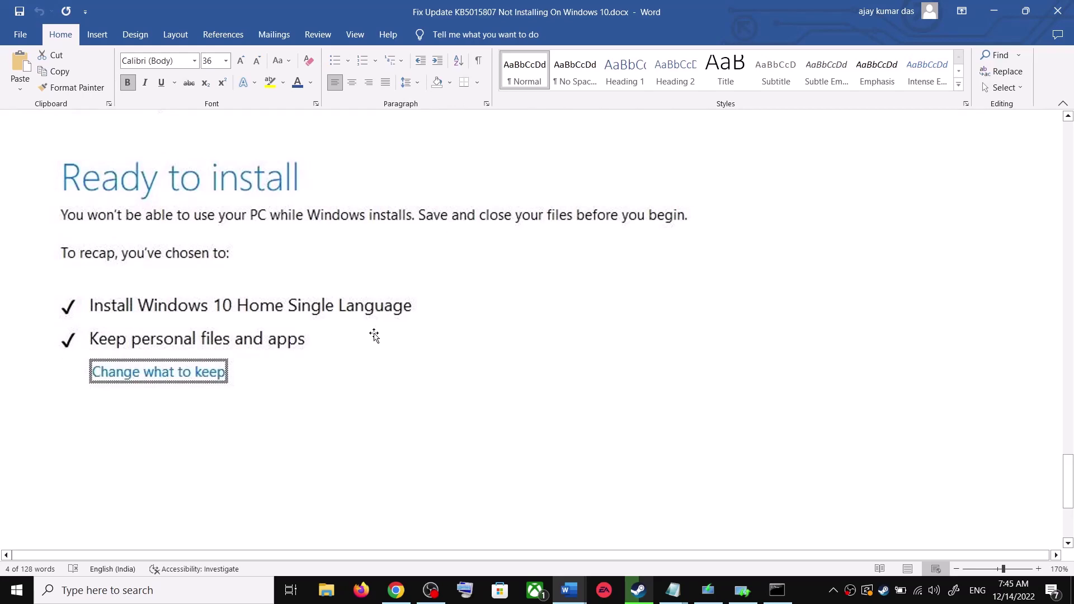
scroll(375, 338, "down", 3)
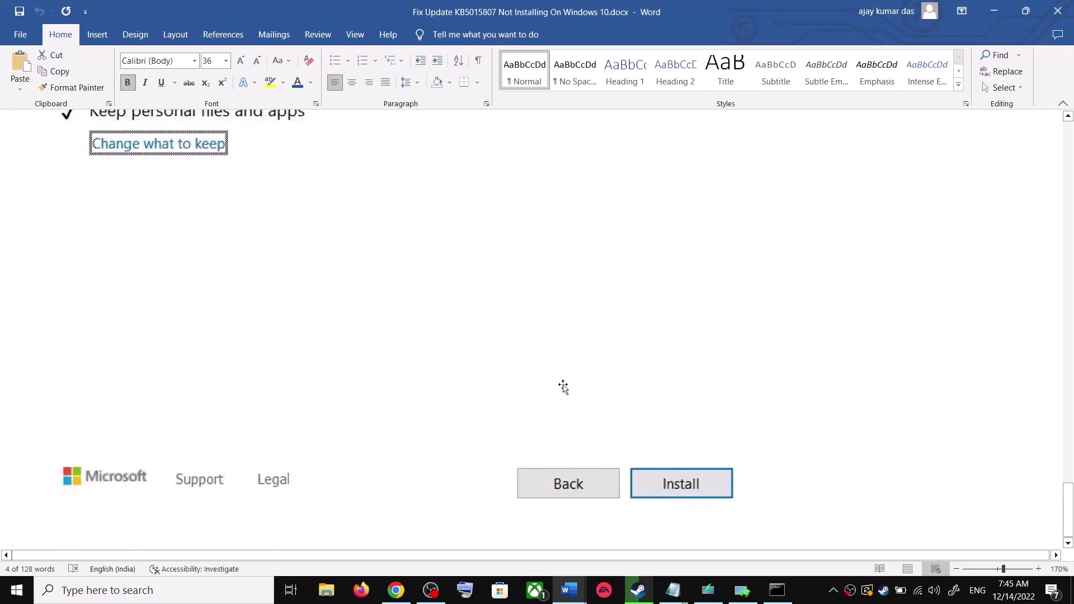
scroll(554, 389, "up", 4)
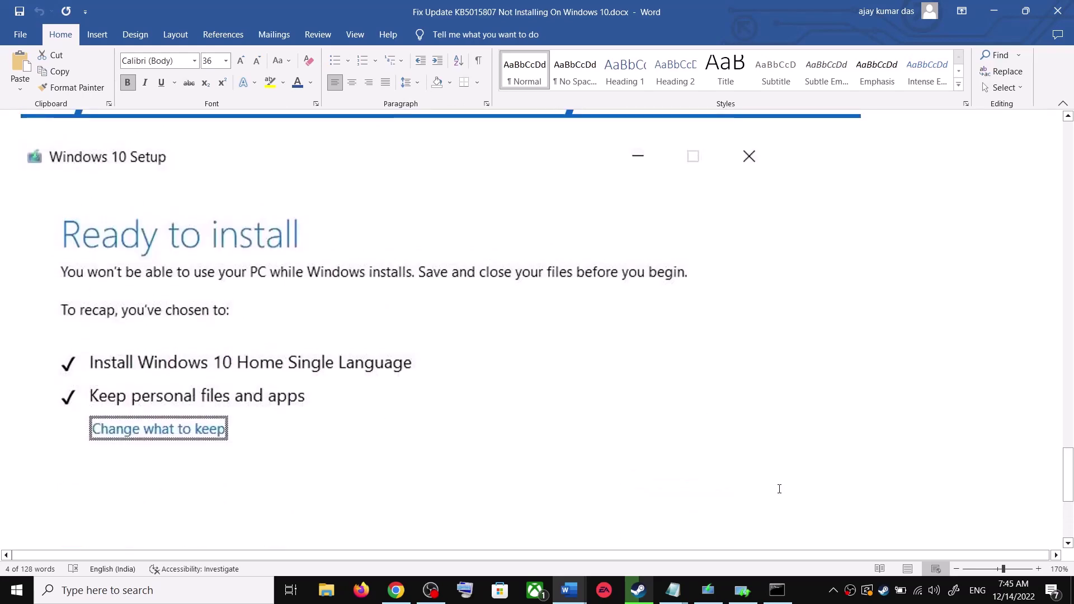